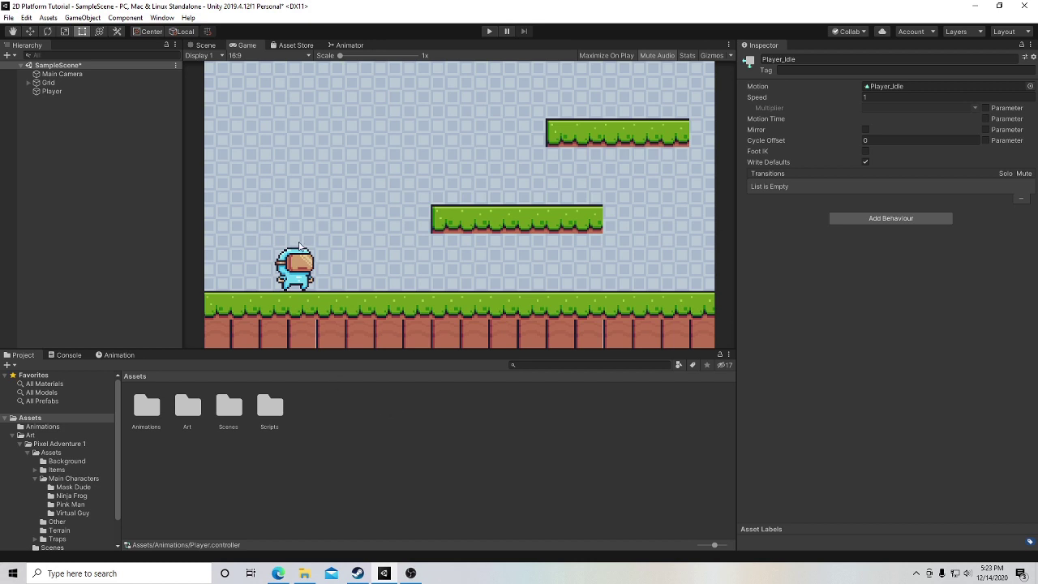
Run the game once in Play mode to preview the 2D platform level.
{"action": "left_click", "coordinate": [489, 31]}
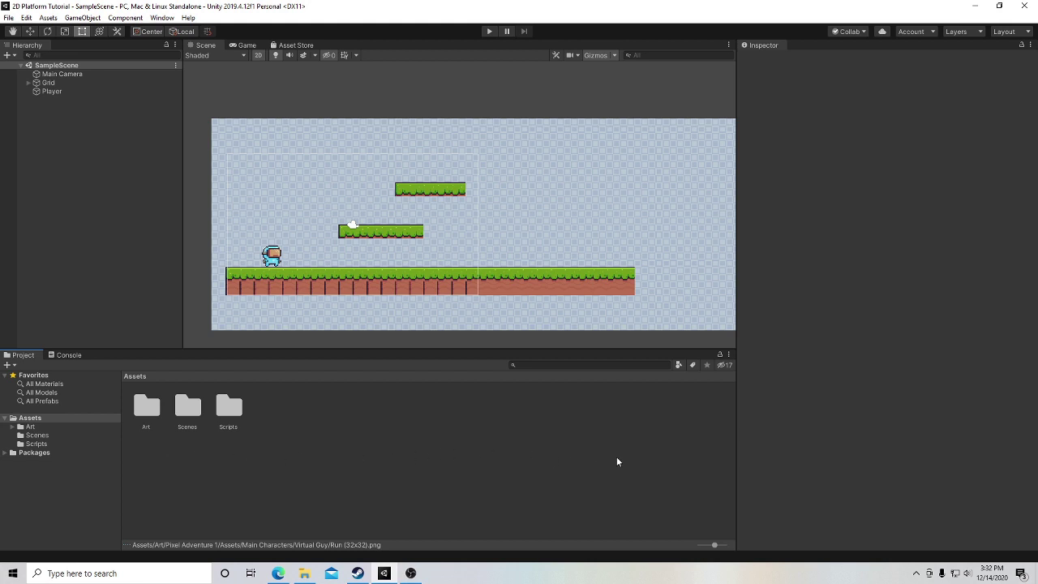
Browse the Pixel Adventure 1 character folders and settle on Virtual Guy's sprites.
{"action": "left_click", "coordinate": [13, 426]}
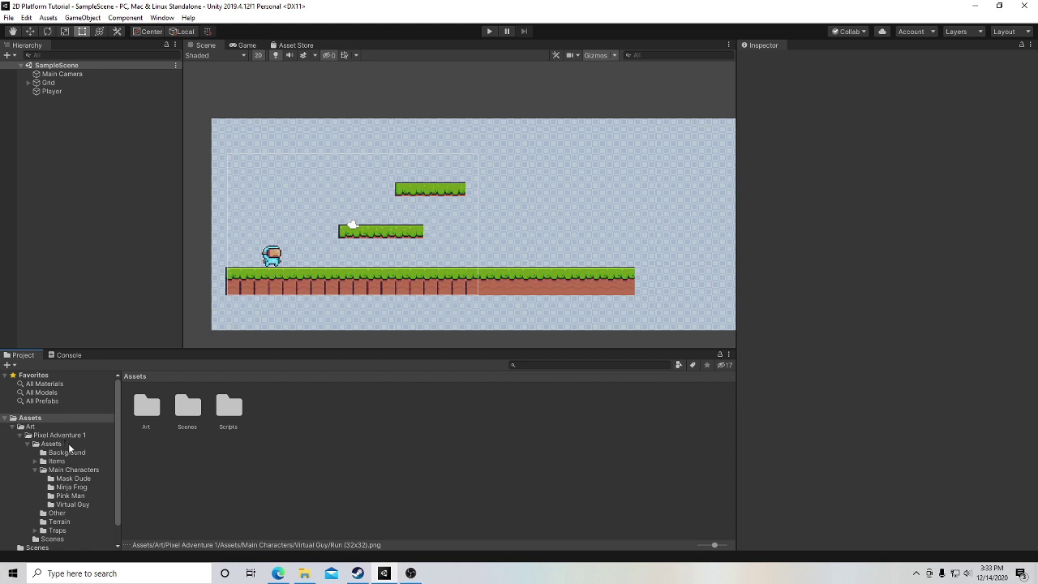
{"action": "left_click", "coordinate": [20, 436]}
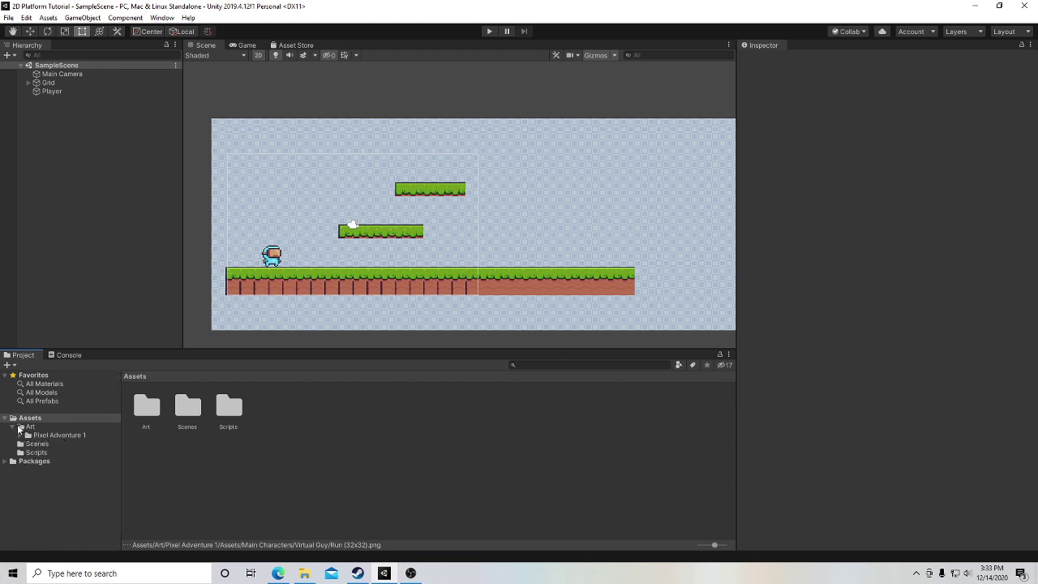
{"action": "left_click", "coordinate": [21, 437]}
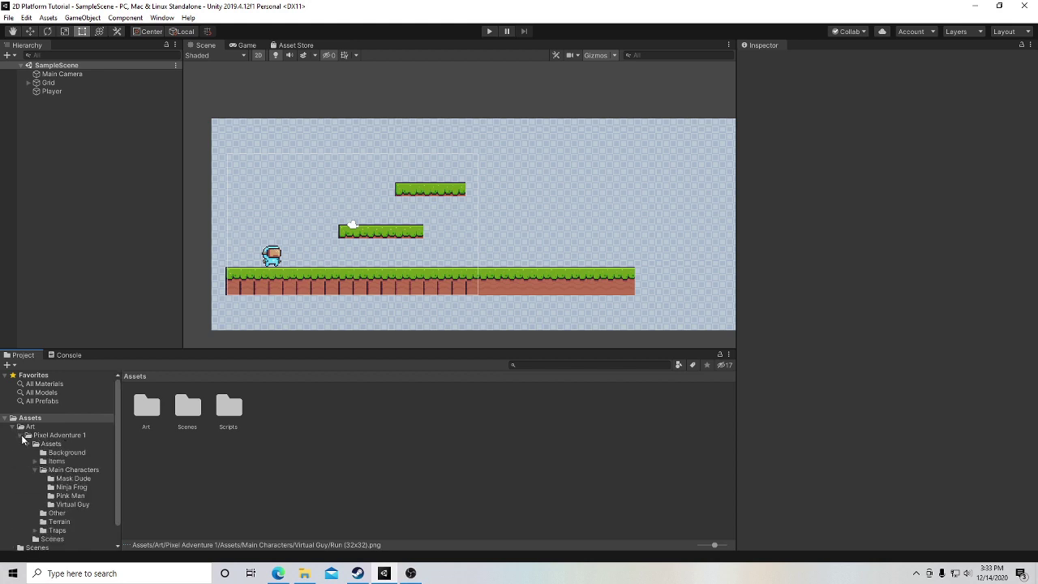
{"action": "left_click", "coordinate": [71, 505]}
{"action": "left_click", "coordinate": [71, 494]}
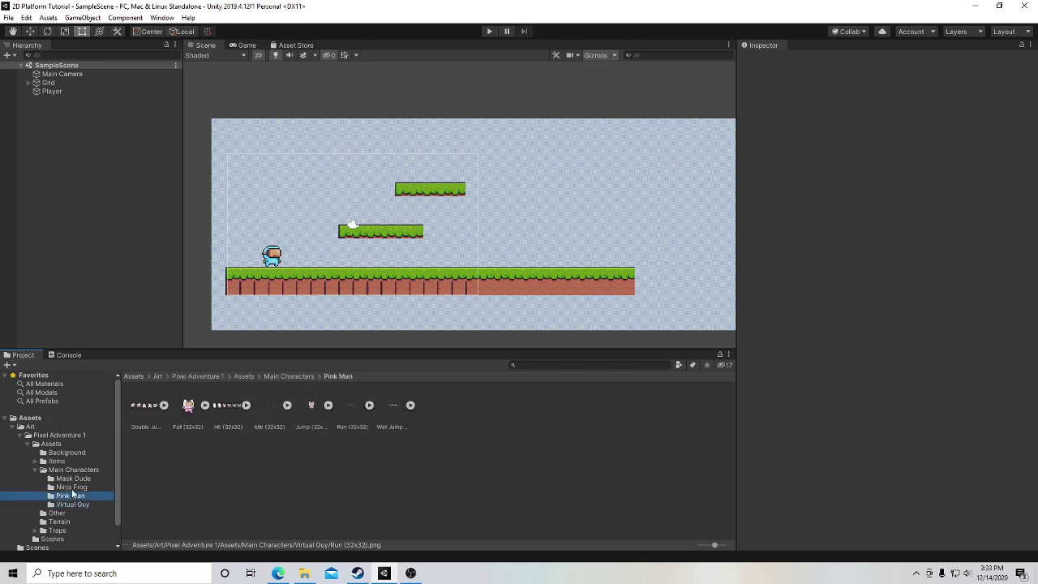
{"action": "left_click", "coordinate": [72, 486]}
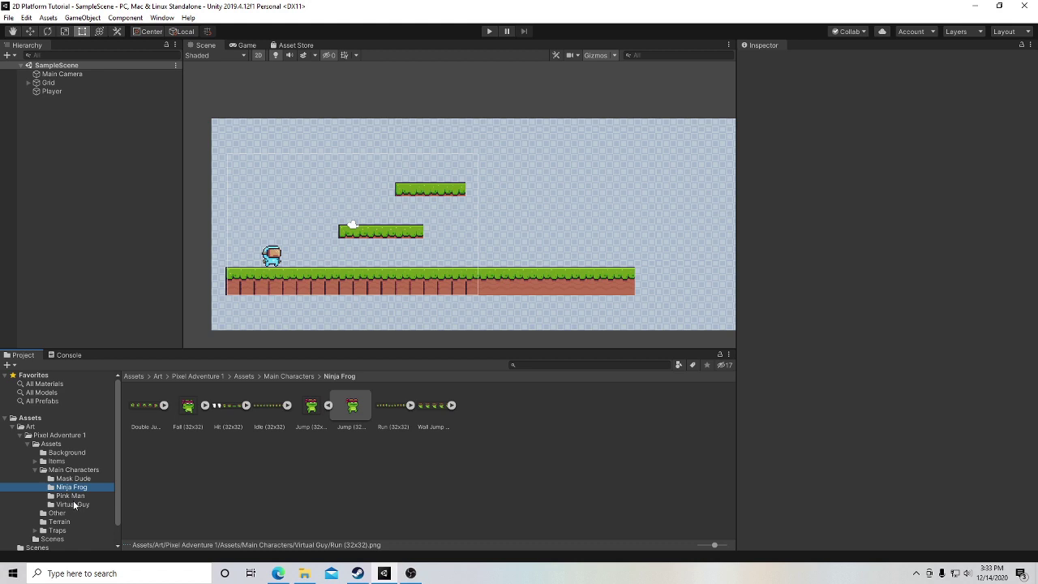
{"action": "left_click", "coordinate": [73, 505]}
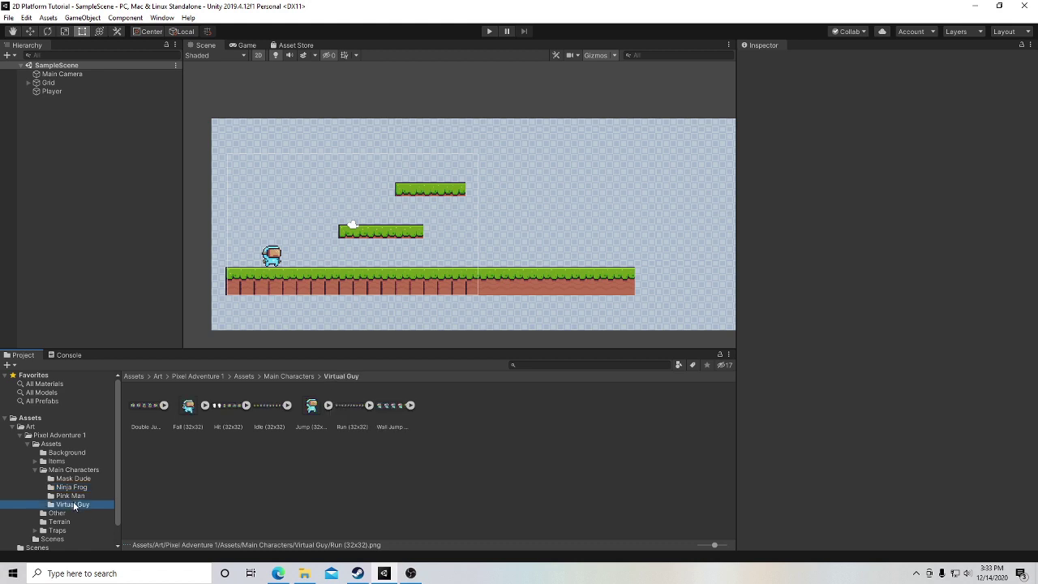
Inspect each Virtual Guy sprite sheet and expand the Run sheet into its frames.
{"action": "left_click", "coordinate": [136, 427]}
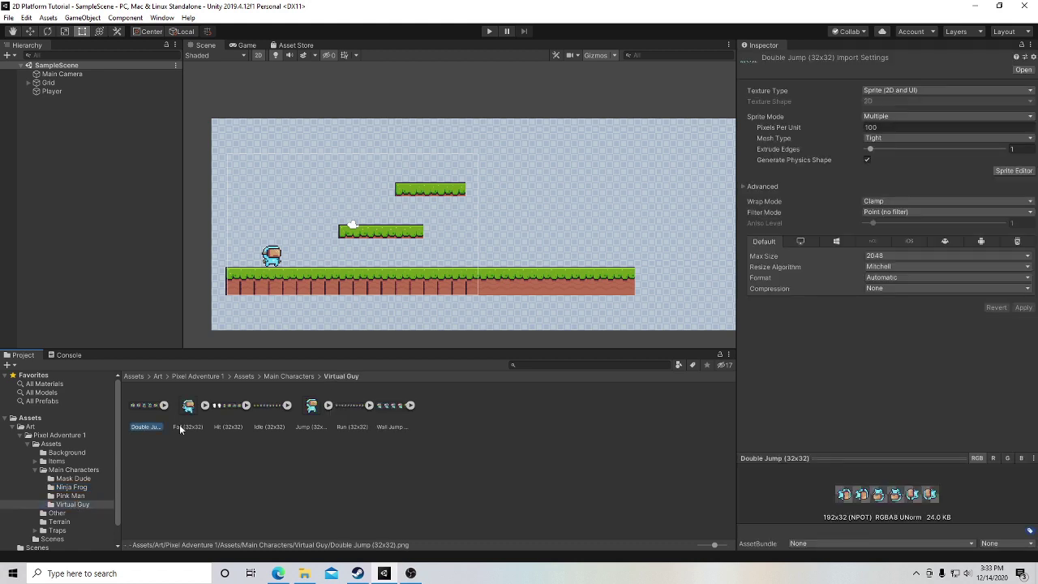
{"action": "left_click", "coordinate": [179, 424]}
{"action": "left_click", "coordinate": [231, 427]}
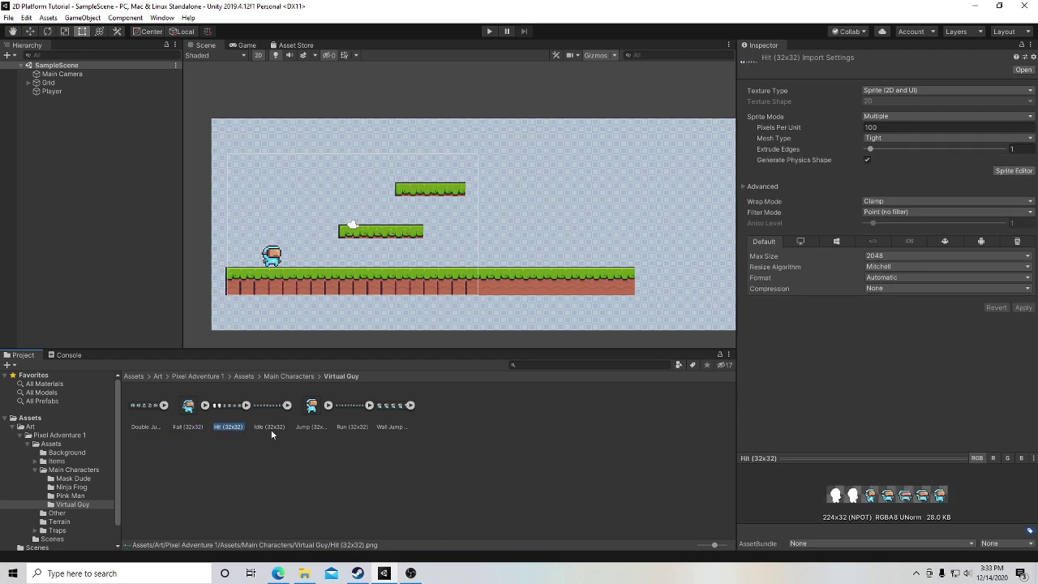
{"action": "left_click", "coordinate": [269, 427]}
{"action": "left_click", "coordinate": [313, 424]}
{"action": "left_click", "coordinate": [341, 424]}
{"action": "left_click", "coordinate": [381, 429]}
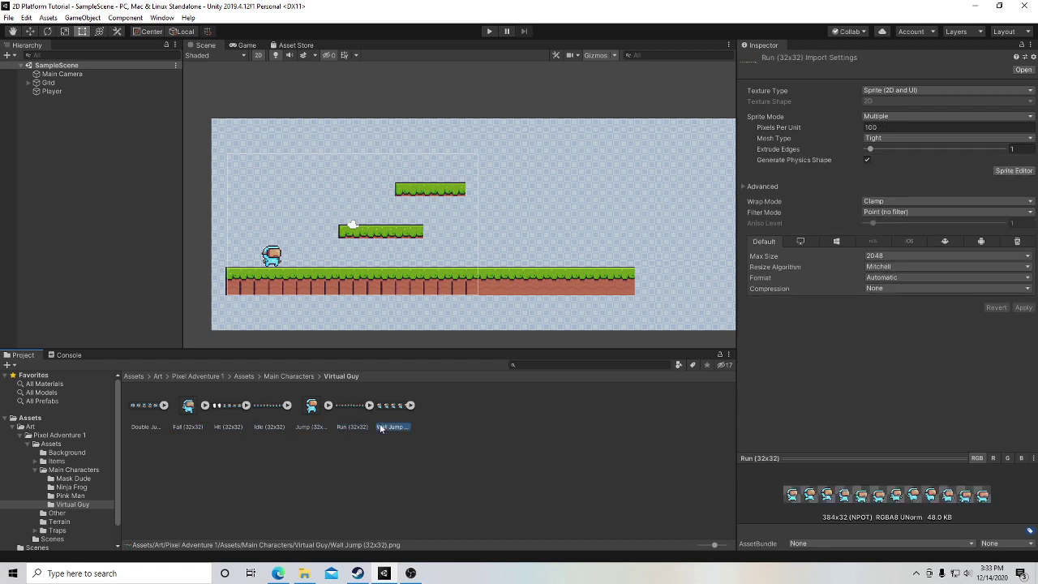
{"action": "left_click", "coordinate": [411, 404]}
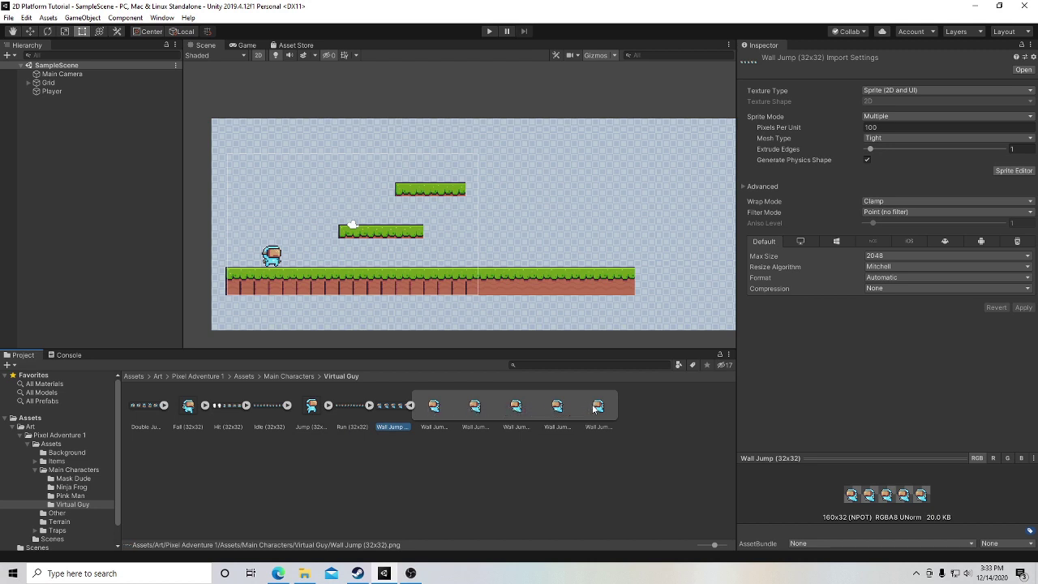
{"action": "left_click", "coordinate": [410, 404]}
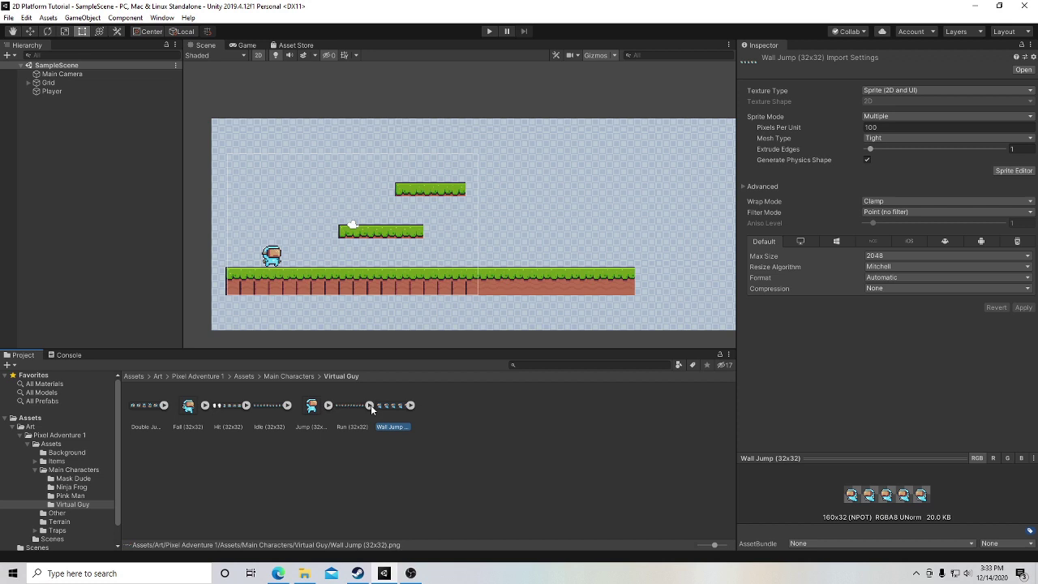
{"action": "left_click", "coordinate": [370, 404]}
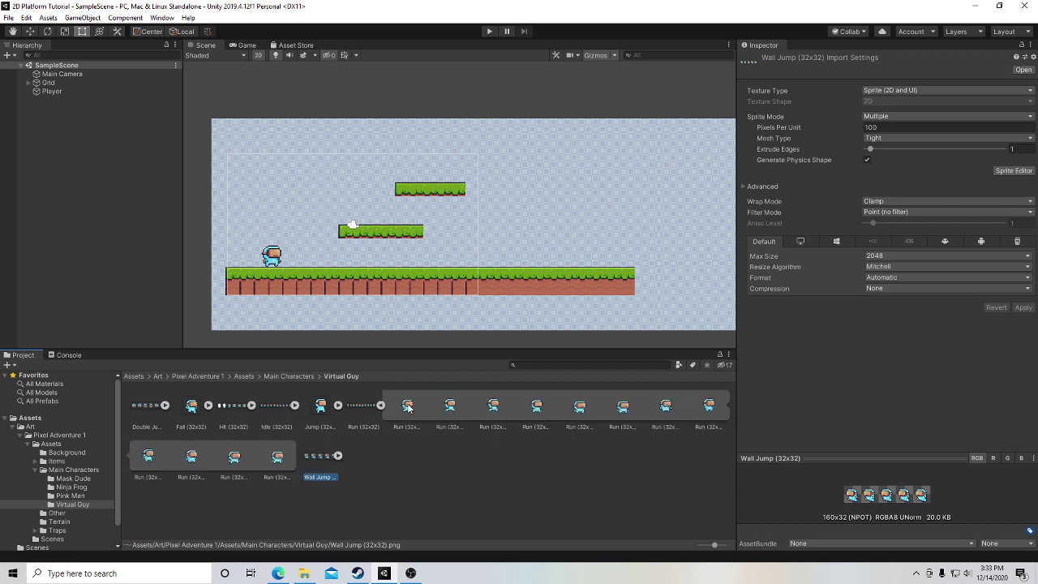
Step back and forth through the Run frames from Run (32x32)_0 in the Inspector preview.
{"action": "left_click", "coordinate": [408, 407]}
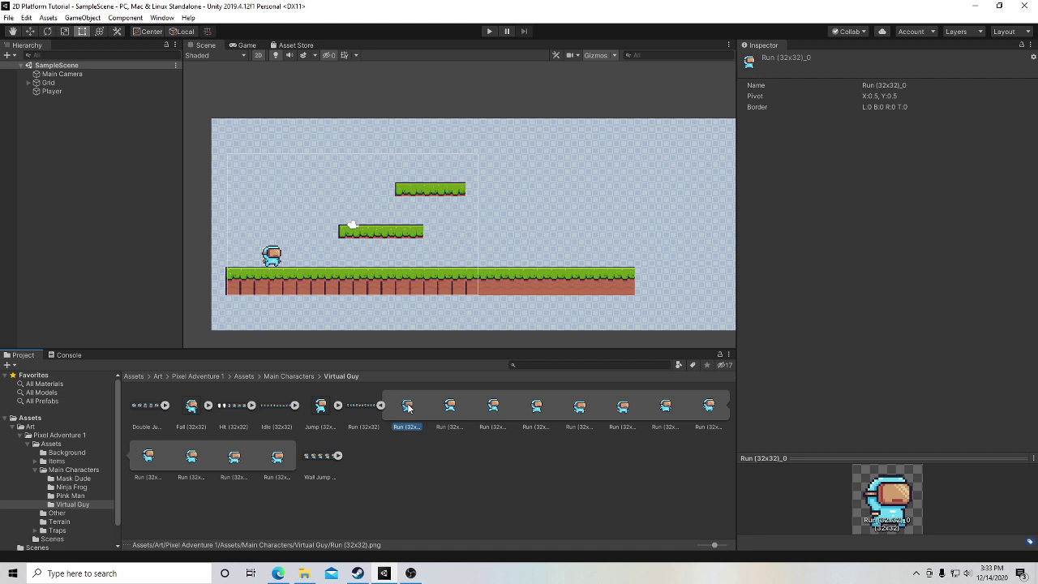
{"action": "key", "text": "Right"}
{"action": "key", "text": "Right"}
{"action": "key", "text": "Right"}
{"action": "key", "text": "Right"}
{"action": "key", "text": "Right"}
{"action": "key", "text": "Right"}
{"action": "key", "text": "Right"}
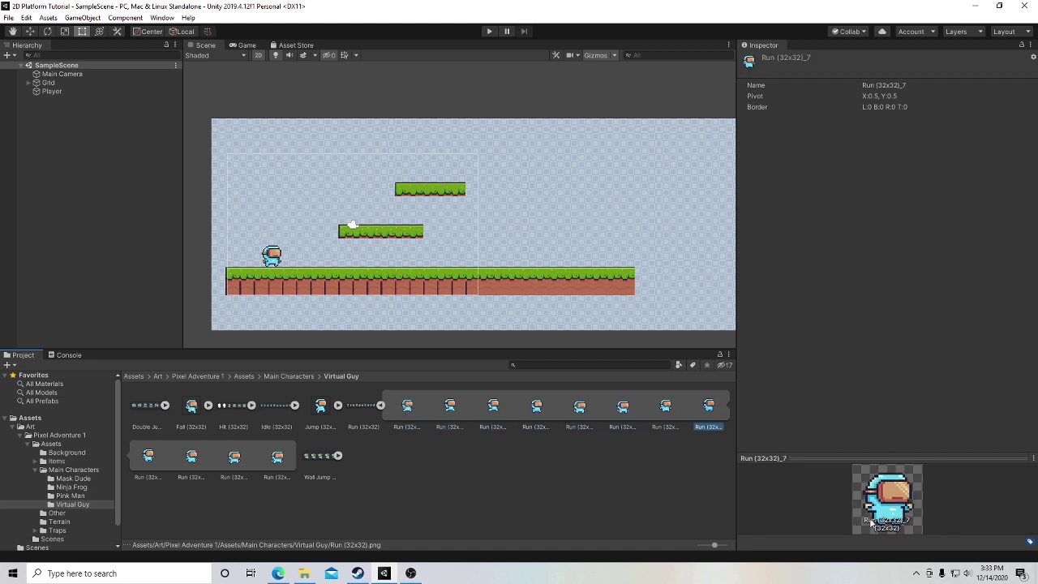
{"action": "left_click", "coordinate": [409, 409]}
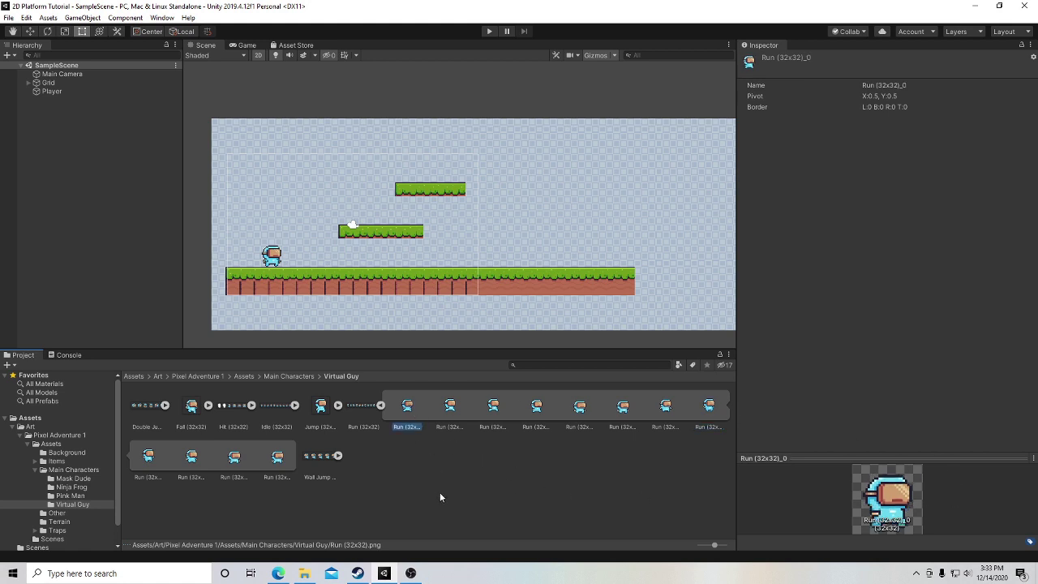
{"action": "key", "text": "Right"}
{"action": "key", "text": "Right"}
{"action": "key", "text": "Right"}
{"action": "key", "text": "Right"}
{"action": "key", "text": "Right"}
{"action": "key", "text": "Right"}
{"action": "key", "text": "Left"}
{"action": "key", "text": "Left"}
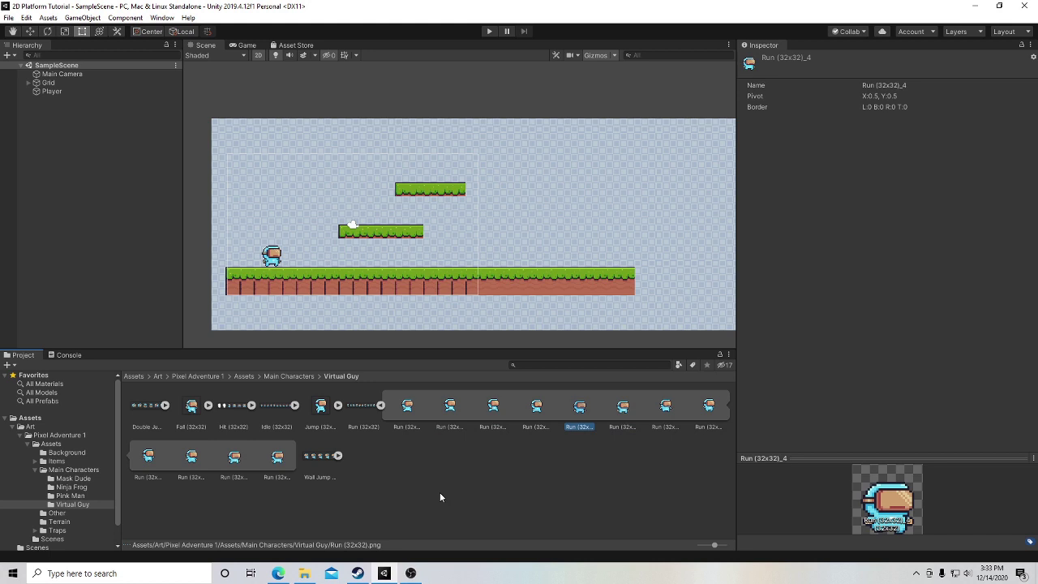
{"action": "key", "text": "Left"}
{"action": "key", "text": "Left"}
{"action": "key", "text": "Left"}
{"action": "key", "text": "Left"}
{"action": "key", "text": "Right"}
{"action": "key", "text": "Right"}
{"action": "key", "text": "Right"}
{"action": "key", "text": "Right"}
{"action": "key", "text": "Right"}
{"action": "key", "text": "Left"}
{"action": "key", "text": "Left"}
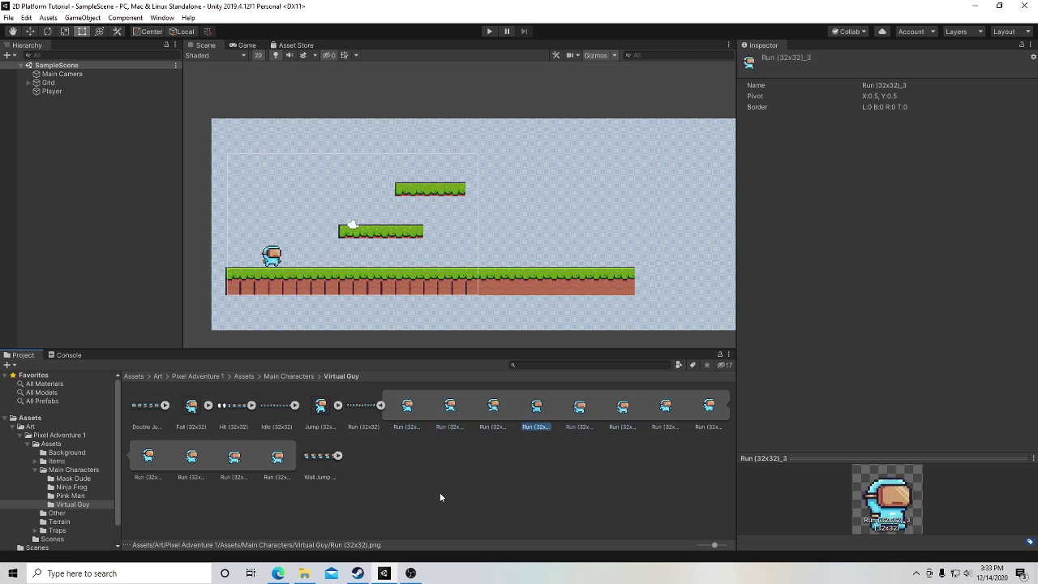
{"action": "key", "text": "Left"}
{"action": "key", "text": "Left"}
{"action": "key", "text": "Left"}
{"action": "key", "text": "Right"}
{"action": "key", "text": "Right"}
{"action": "key", "text": "Right"}
{"action": "key", "text": "Right"}
{"action": "key", "text": "Right"}
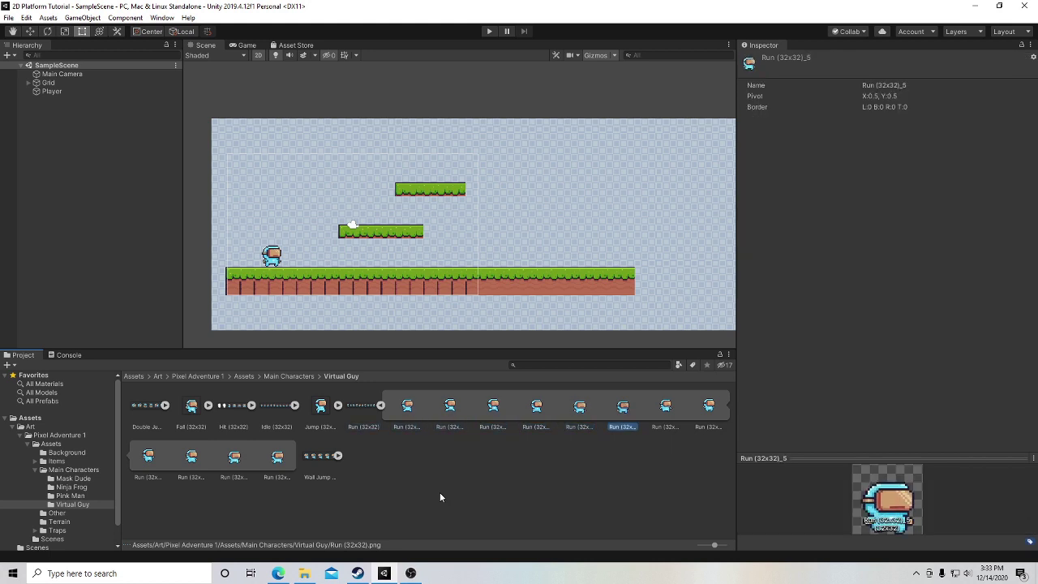
{"action": "key", "text": "Right"}
{"action": "key", "text": "Right"}
{"action": "key", "text": "Left"}
{"action": "key", "text": "Left"}
{"action": "key", "text": "Left"}
{"action": "key", "text": "Left"}
{"action": "key", "text": "Left"}
{"action": "key", "text": "Left"}
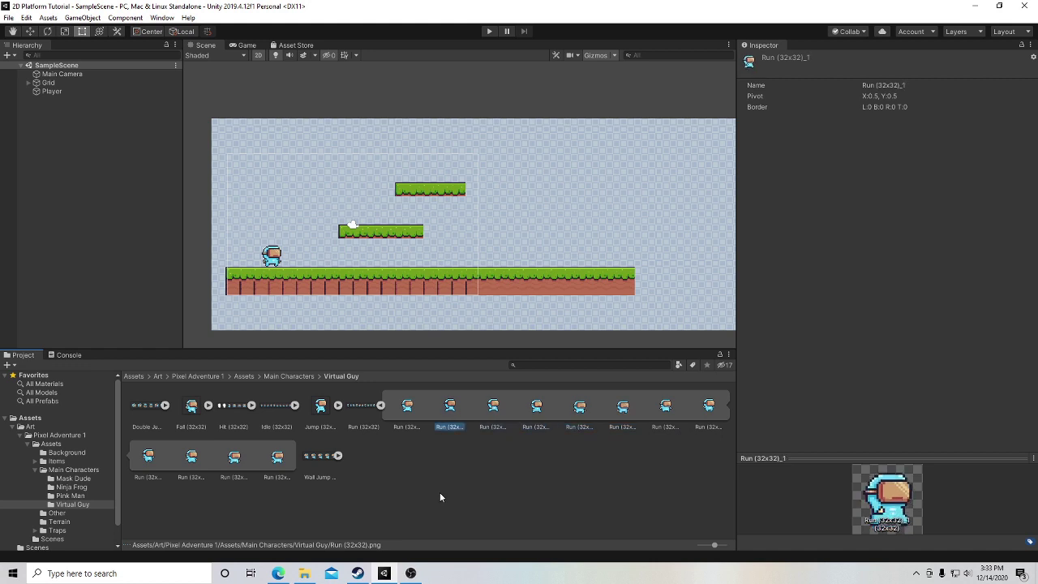
{"action": "key", "text": "Left"}
{"action": "key", "text": "Right"}
{"action": "key", "text": "Right"}
{"action": "key", "text": "Right"}
{"action": "key", "text": "Right"}
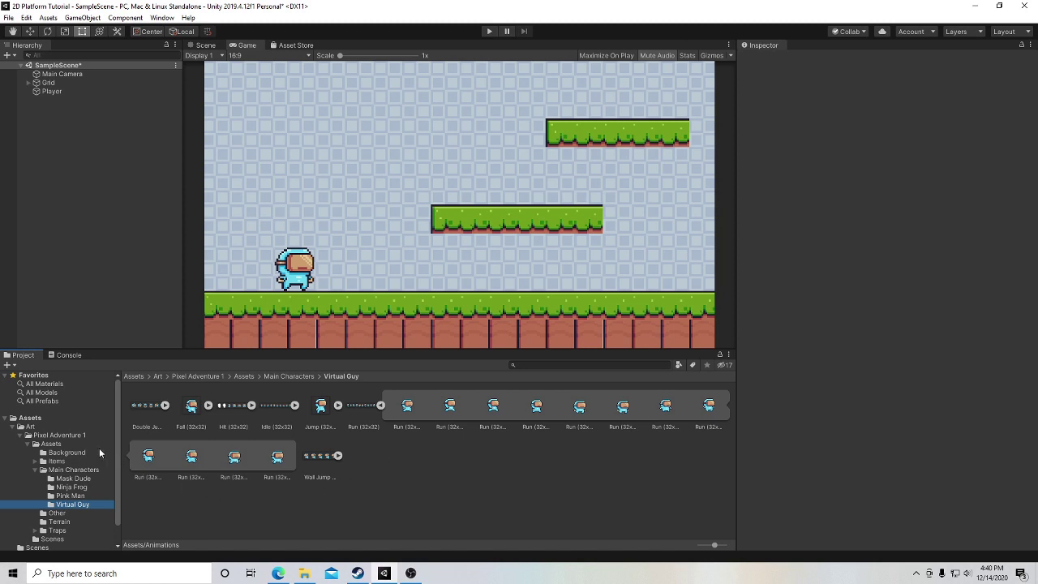
Create a folder named Animations inside Assets and open it.
{"action": "left_click", "coordinate": [30, 418]}
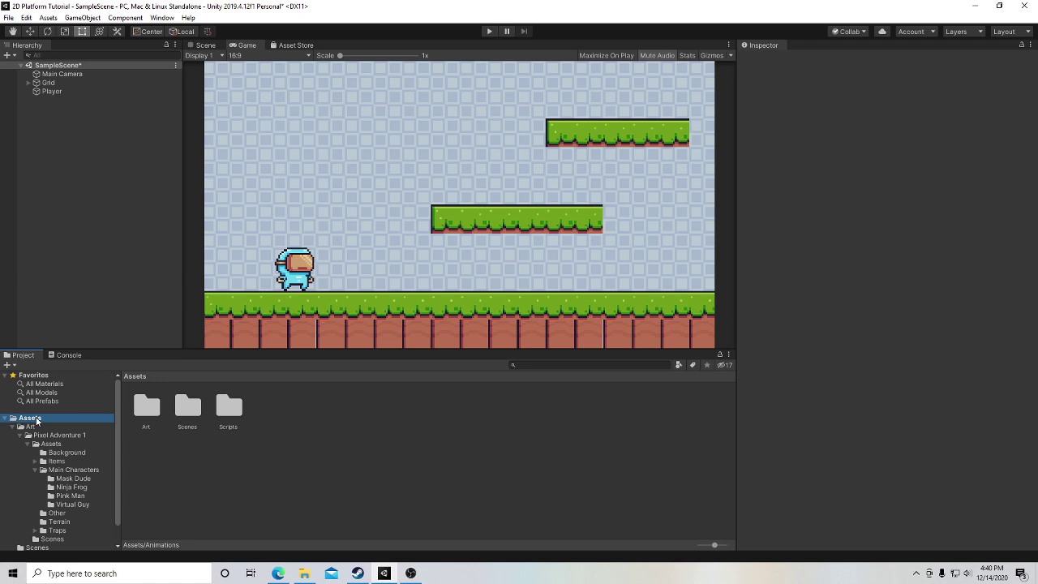
{"action": "right_click", "coordinate": [266, 424]}
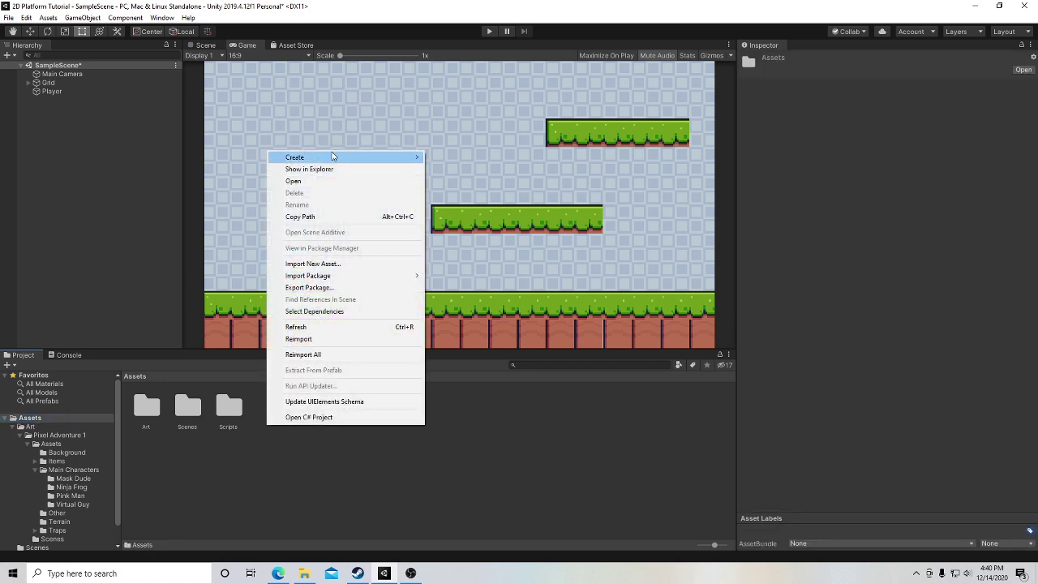
{"action": "mouse_move", "coordinate": [332, 155]}
{"action": "left_click", "coordinate": [466, 132]}
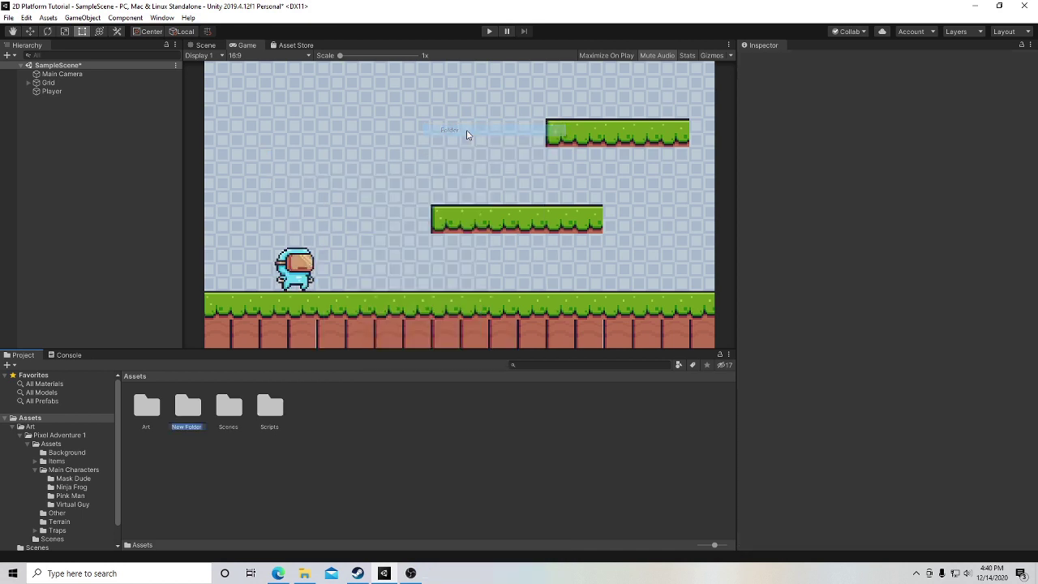
{"action": "type", "text": "Animations"}
{"action": "key", "text": "Return"}
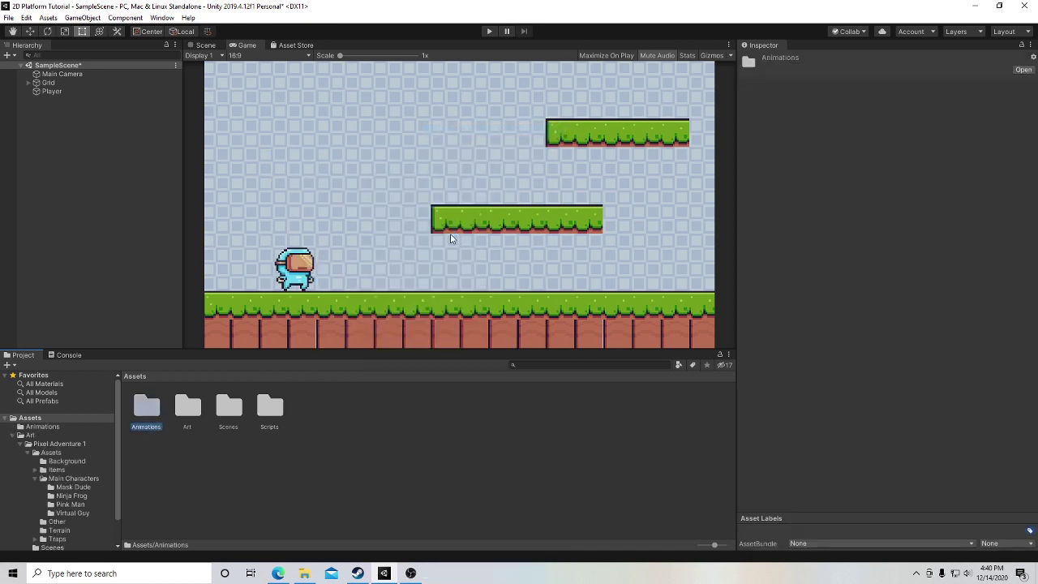
{"action": "double_click", "coordinate": [139, 412]}
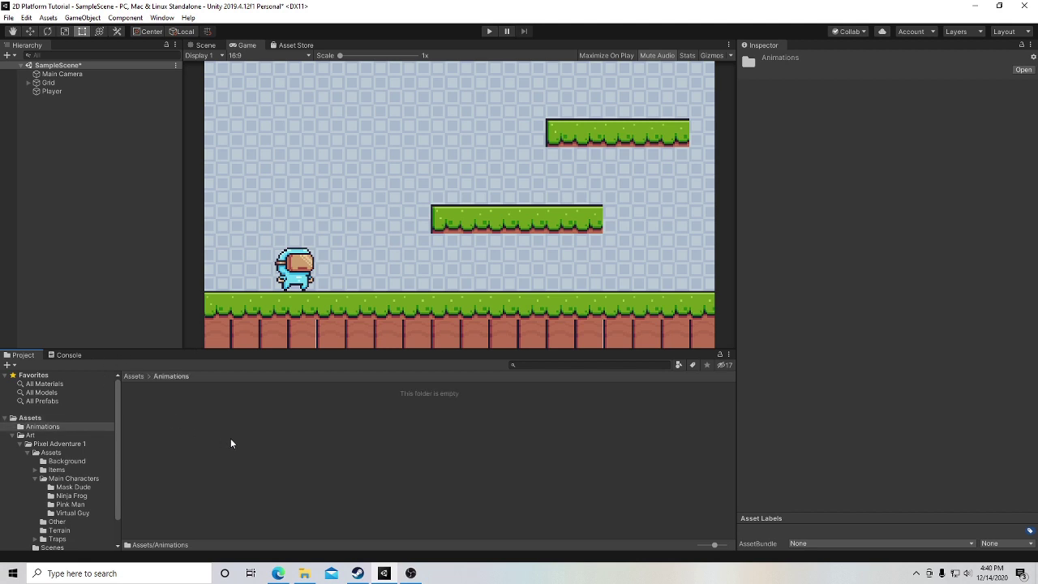
Open Window > Animation > Animation, move it to the upper left and narrow it.
{"action": "left_click", "coordinate": [162, 18]}
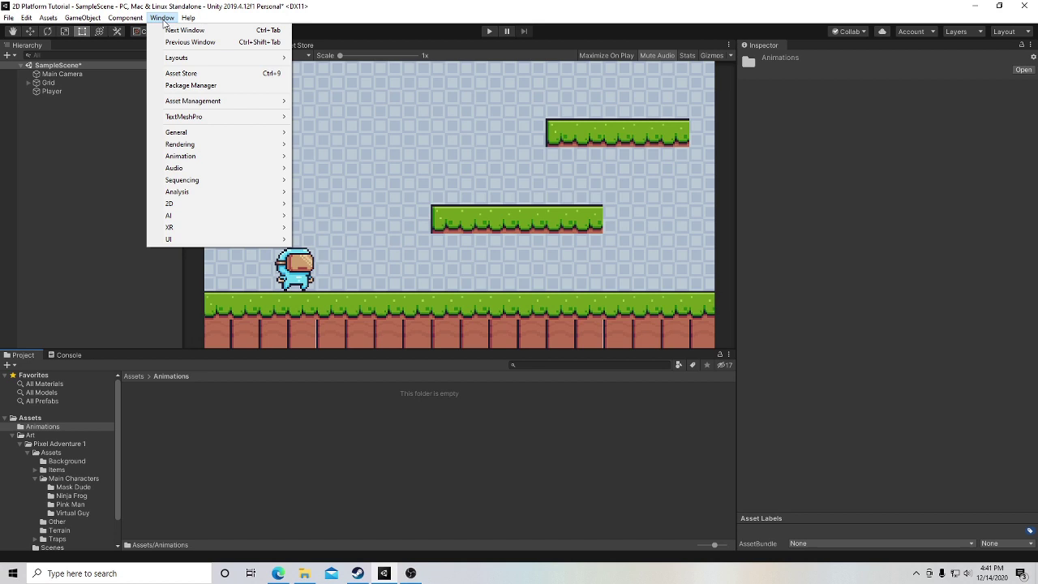
{"action": "mouse_move", "coordinate": [207, 159]}
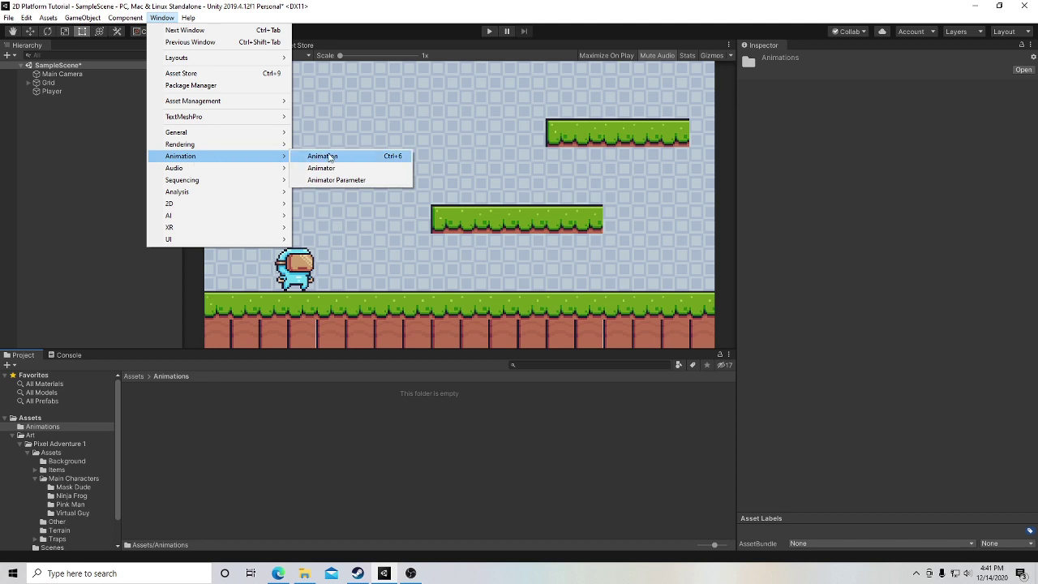
{"action": "left_click", "coordinate": [392, 157]}
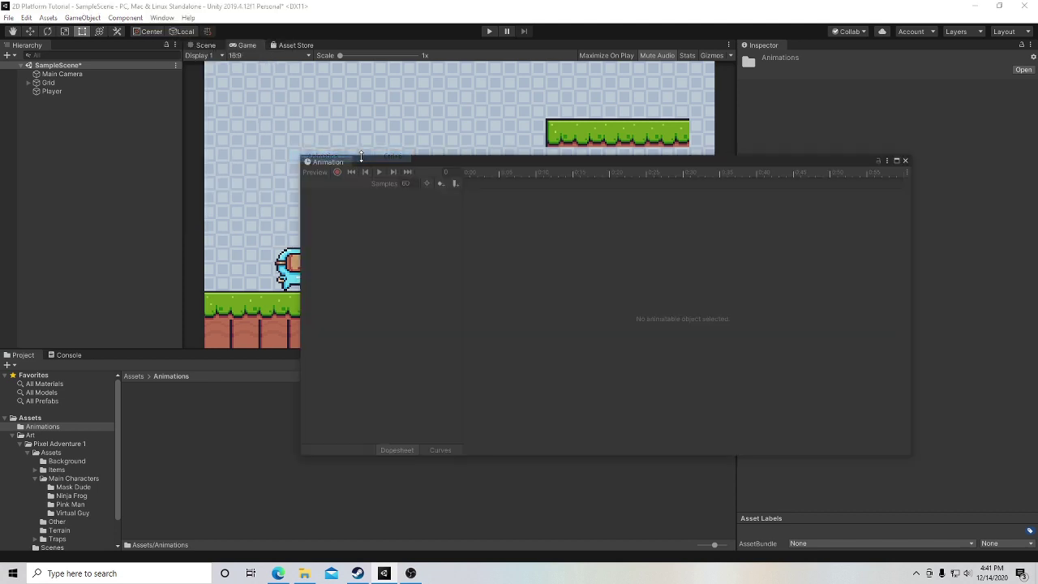
{"action": "left_click_drag", "start_coordinate": [422, 158], "coordinate": [320, 61]}
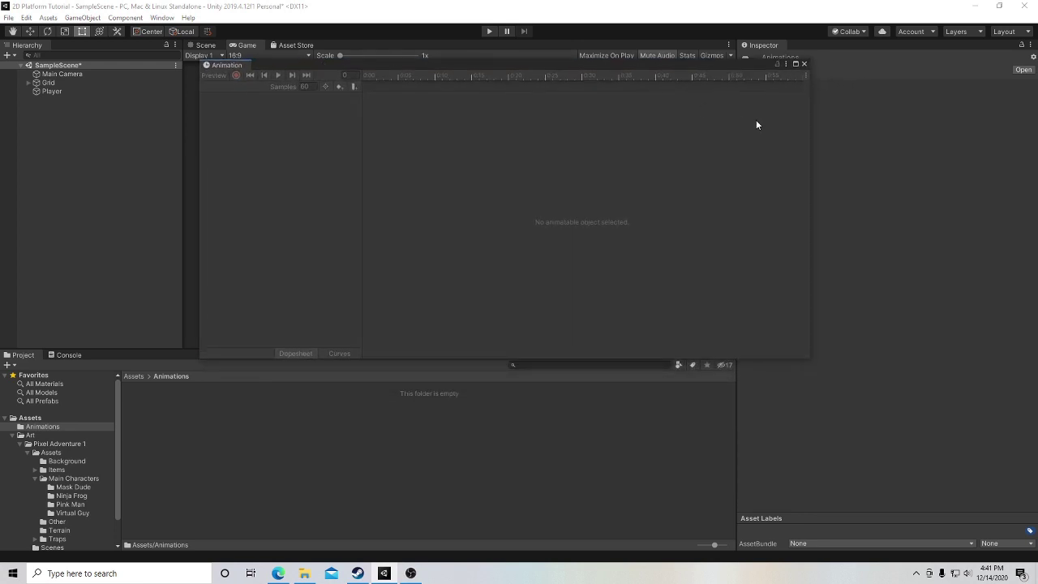
{"action": "left_click_drag", "start_coordinate": [811, 129], "coordinate": [838, 159]}
Create a new clip for Player, saving into Assets/Animations as Player_Idle.
{"action": "left_click", "coordinate": [60, 90]}
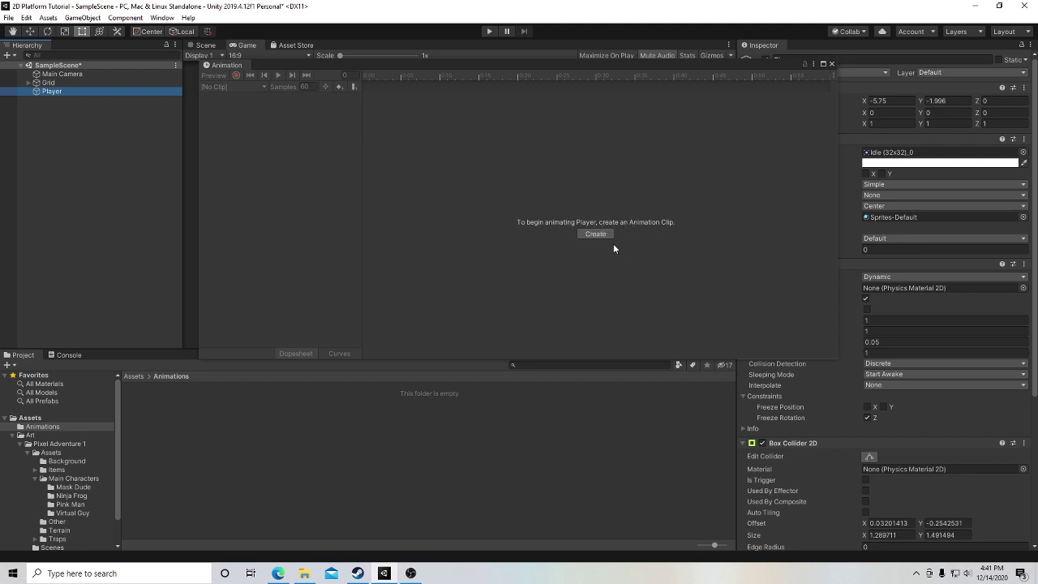
{"action": "left_click", "coordinate": [595, 233]}
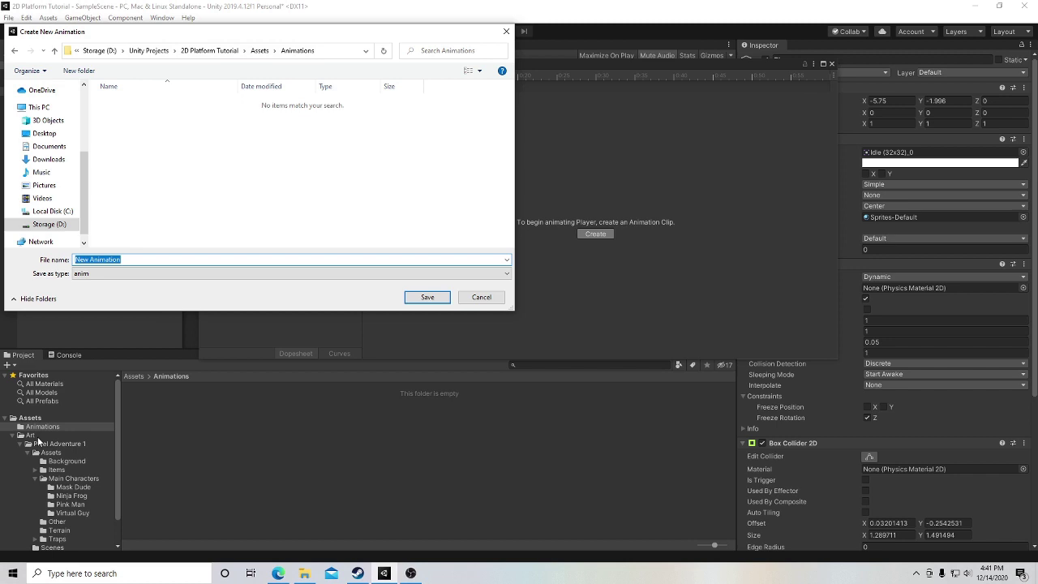
{"action": "left_click", "coordinate": [260, 51]}
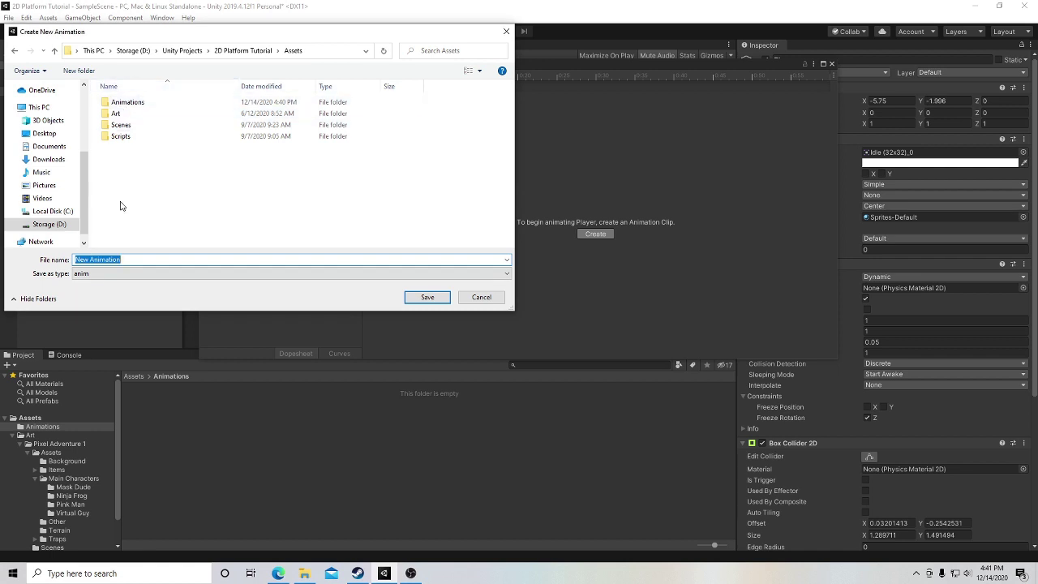
{"action": "left_click", "coordinate": [125, 106]}
{"action": "double_click", "coordinate": [124, 105]}
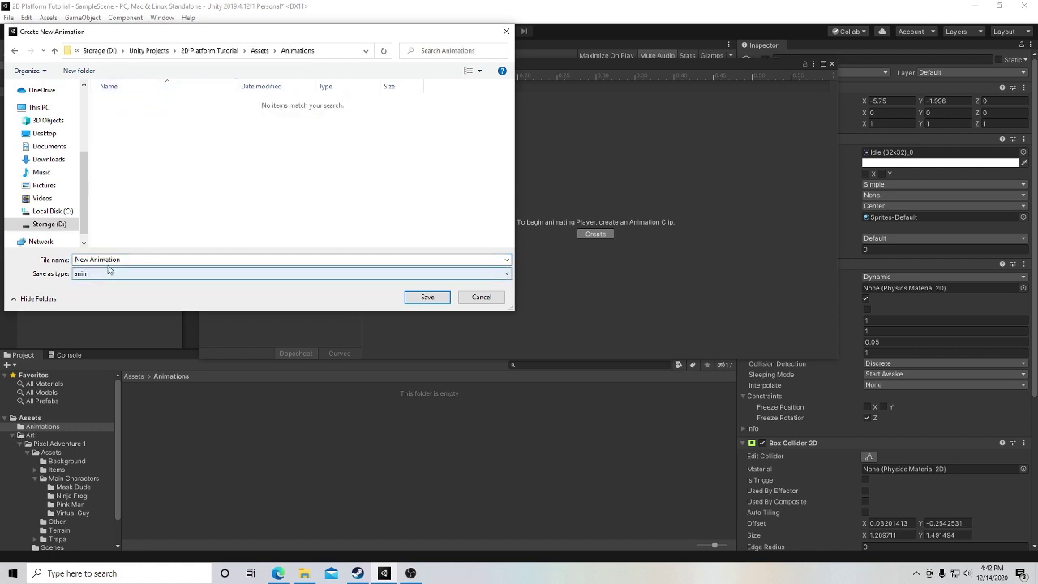
{"action": "left_click_drag", "start_coordinate": [123, 258], "coordinate": [77, 260]}
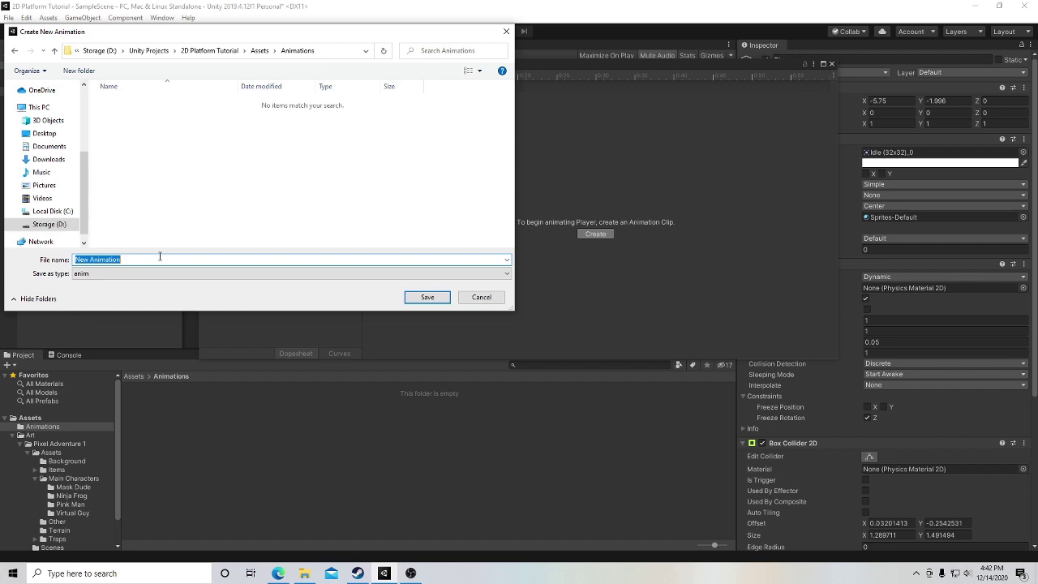
{"action": "type", "text": "Player_Idle"}
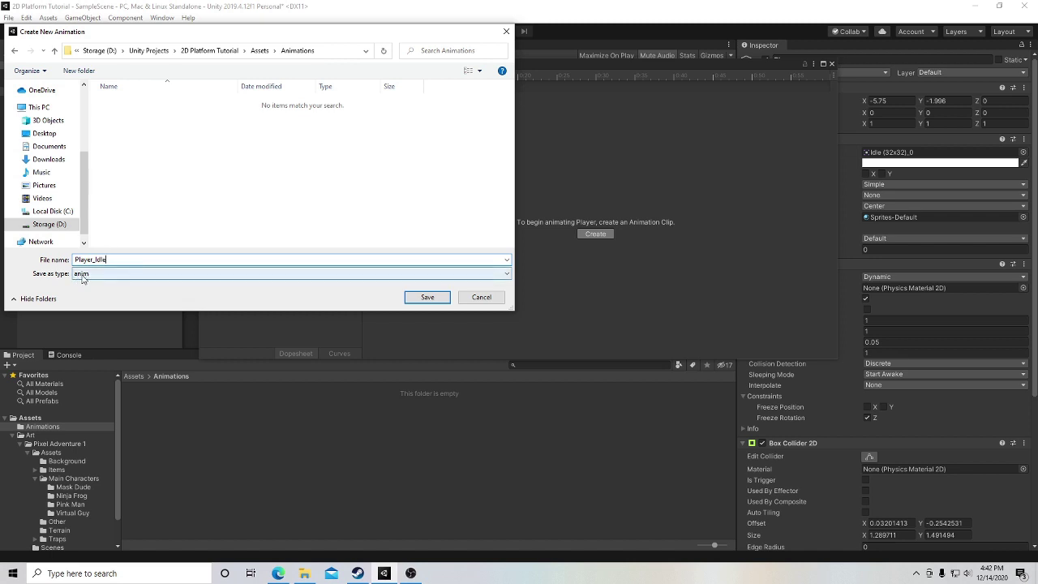
Save Player_Idle, then inspect the new Player controller, the clip, and Player's Animator.
{"action": "left_click", "coordinate": [426, 298]}
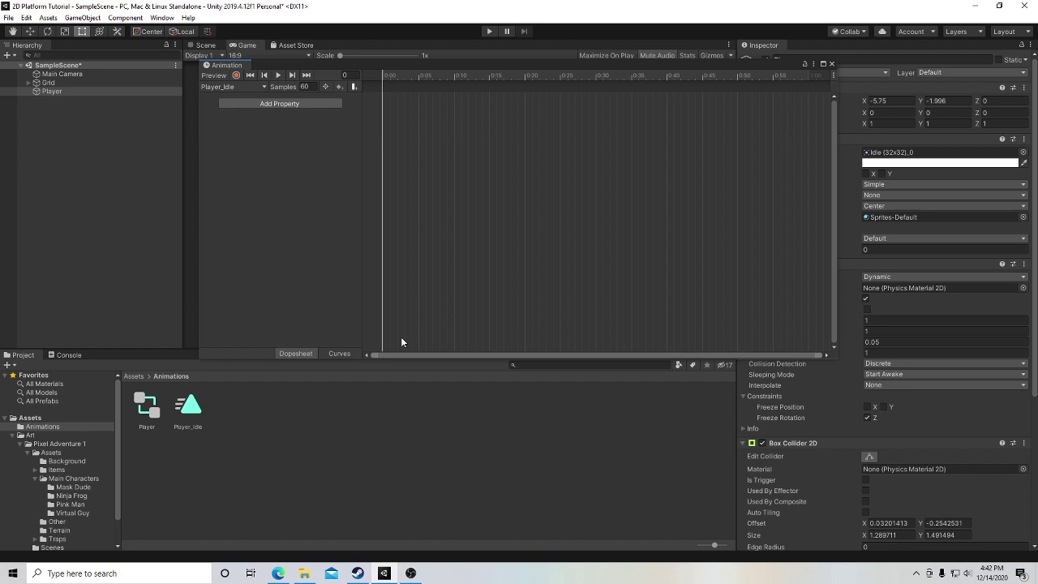
{"action": "left_click", "coordinate": [148, 408]}
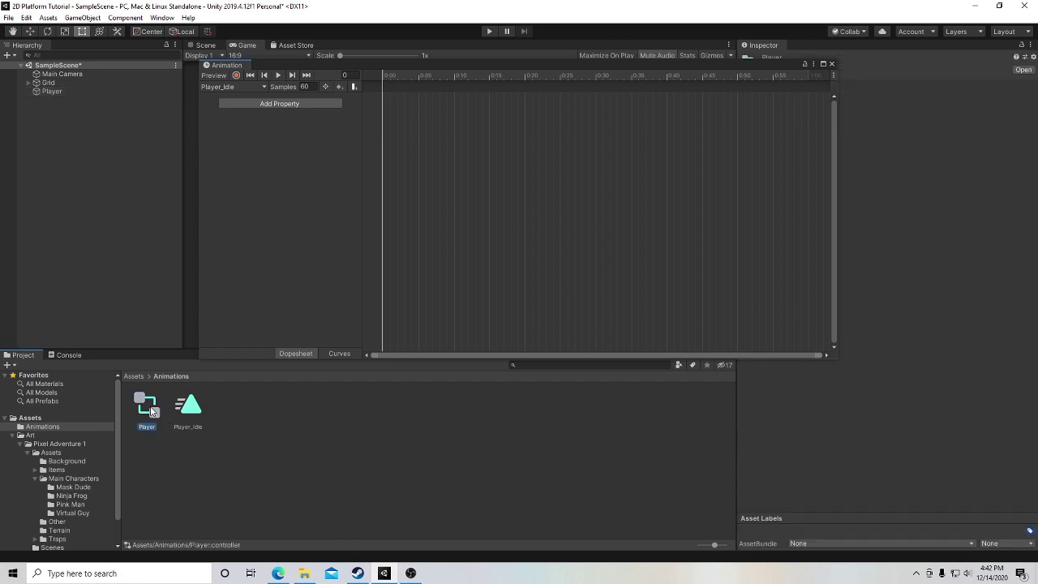
{"action": "left_click", "coordinate": [197, 410]}
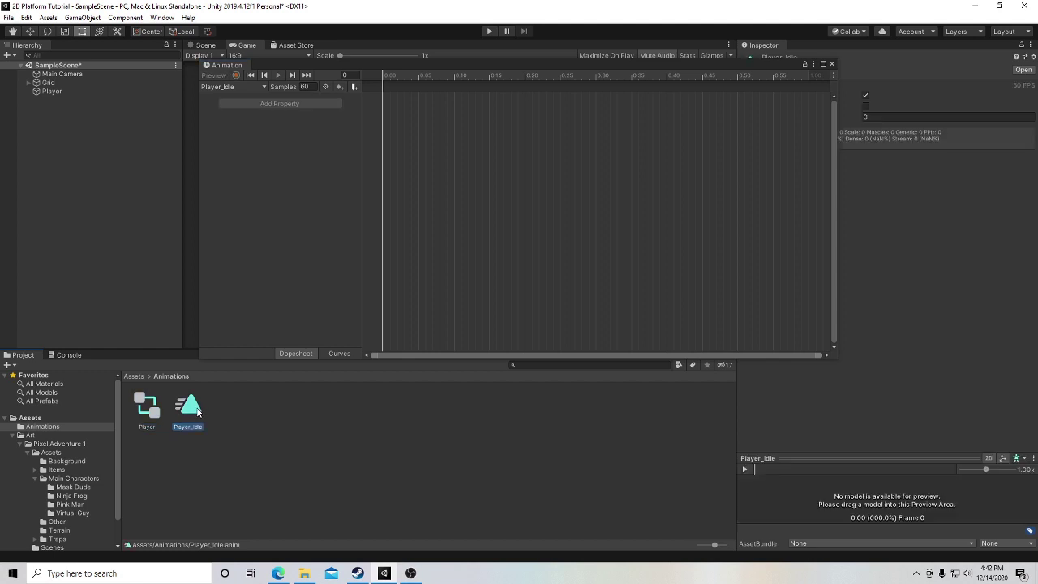
{"action": "left_click_drag", "start_coordinate": [353, 71], "coordinate": [336, 70]}
{"action": "left_click", "coordinate": [149, 406]}
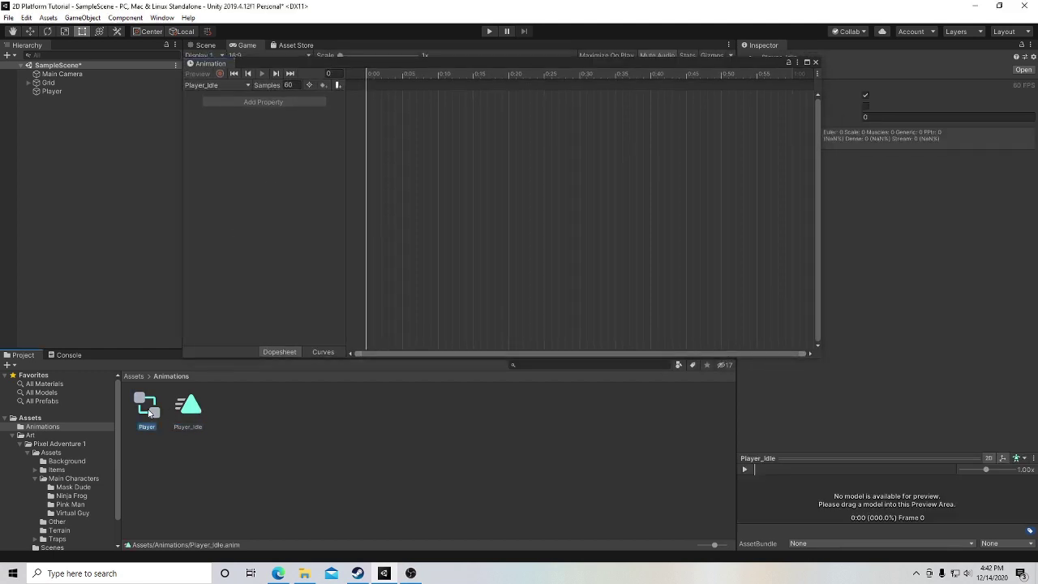
{"action": "left_click", "coordinate": [74, 92]}
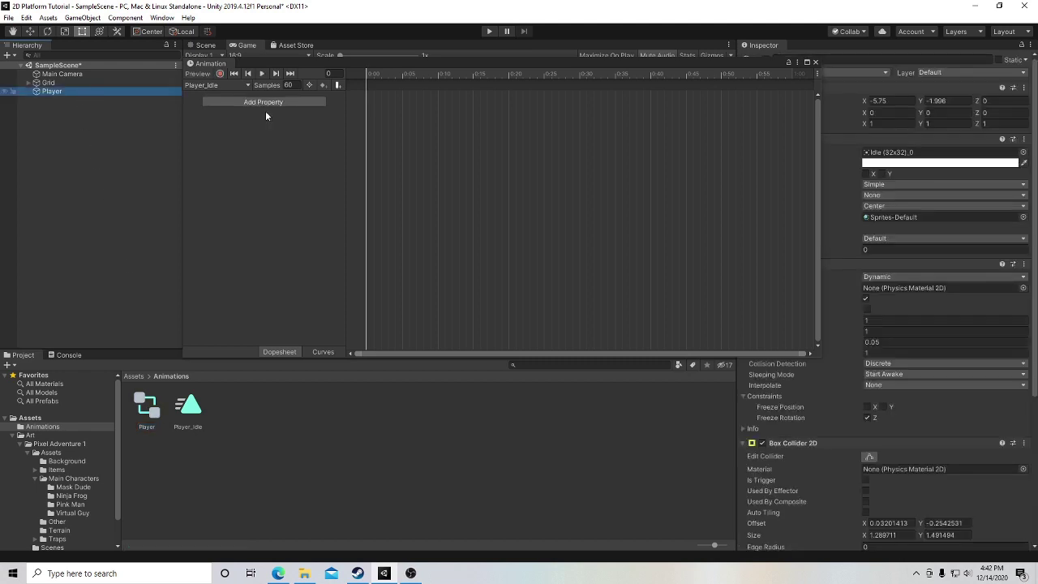
{"action": "scroll", "coordinate": [982, 509], "scroll_direction": "down", "scroll_amount": 5}
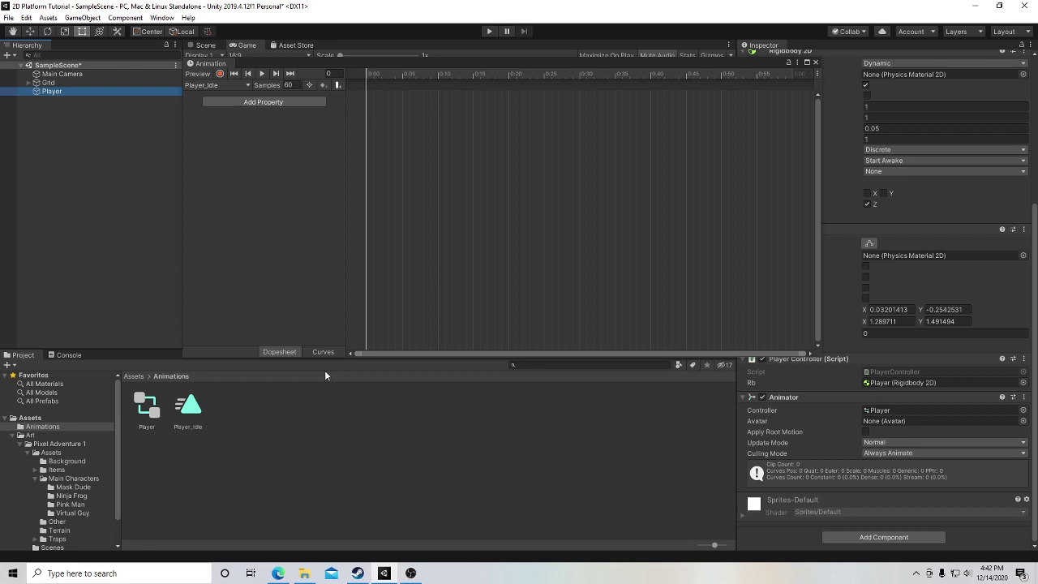
{"action": "left_click", "coordinate": [188, 408]}
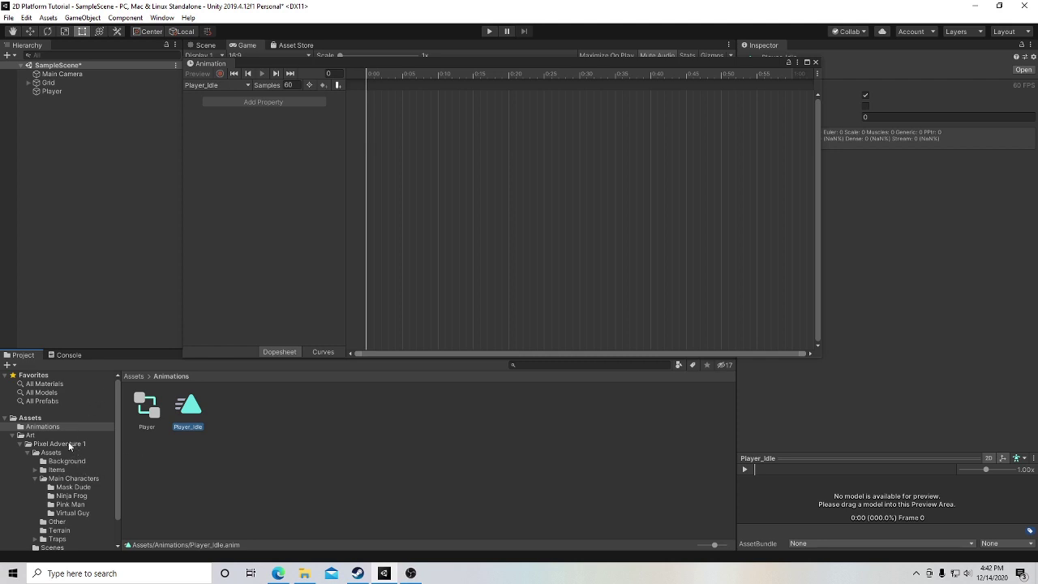
{"action": "scroll", "coordinate": [68, 441], "scroll_direction": "down", "scroll_amount": 2}
Expand the Virtual Guy Idle (32x32) sheet and select all 11 Idle frames.
{"action": "left_click", "coordinate": [73, 483]}
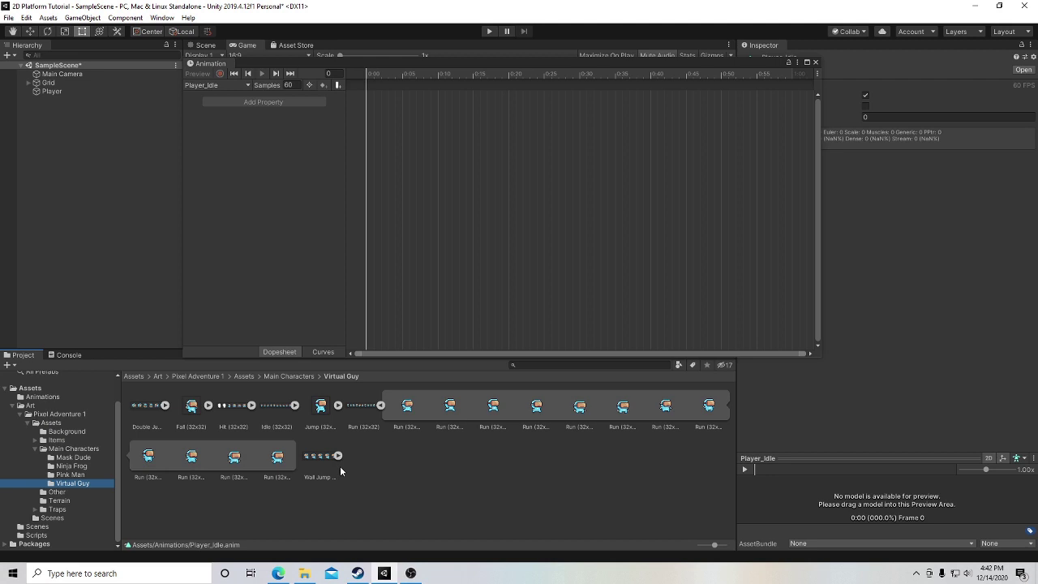
{"action": "left_click", "coordinate": [380, 406]}
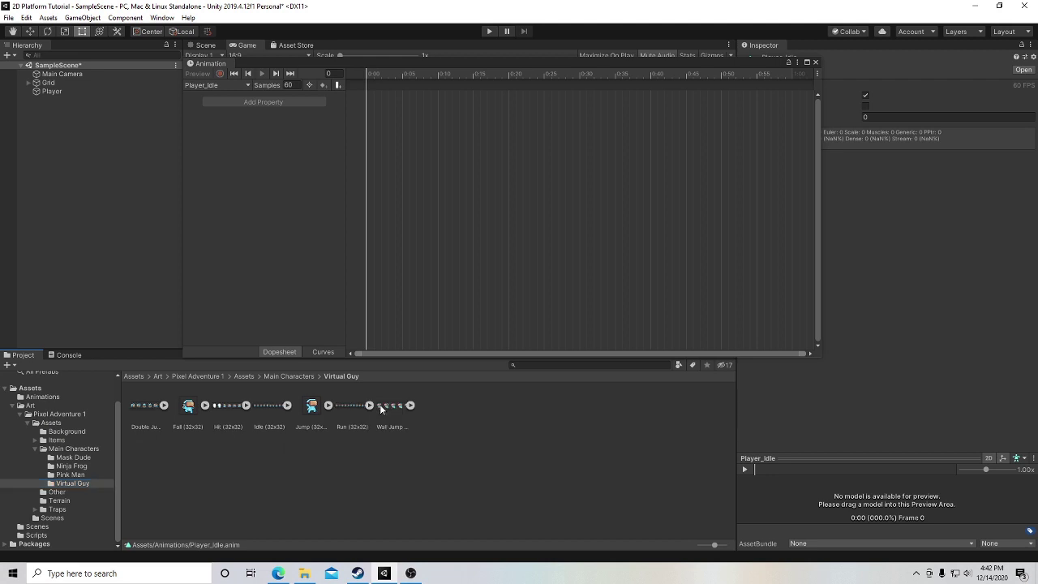
{"action": "left_click", "coordinate": [287, 406]}
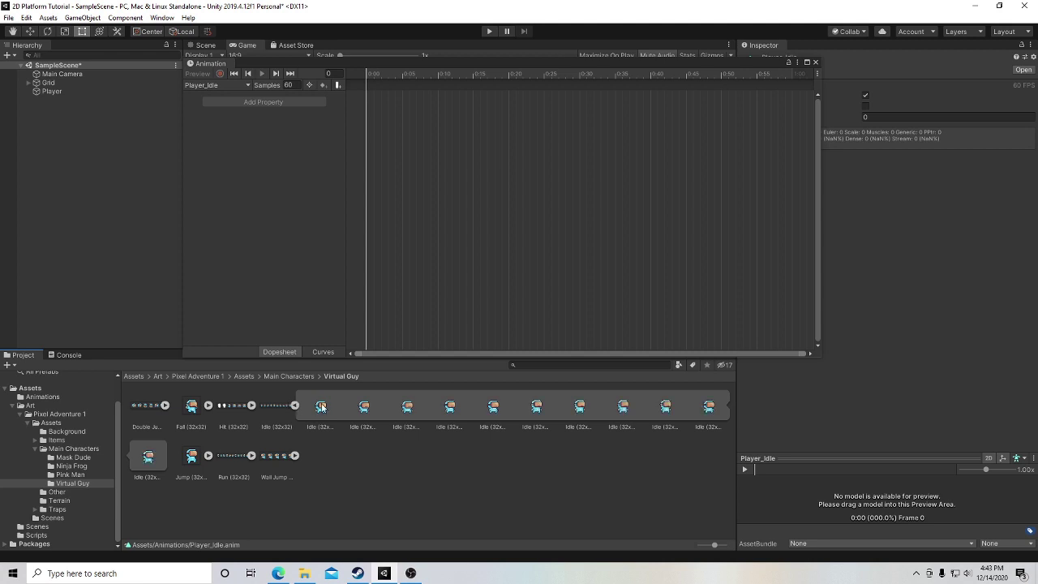
{"action": "left_click", "coordinate": [321, 407]}
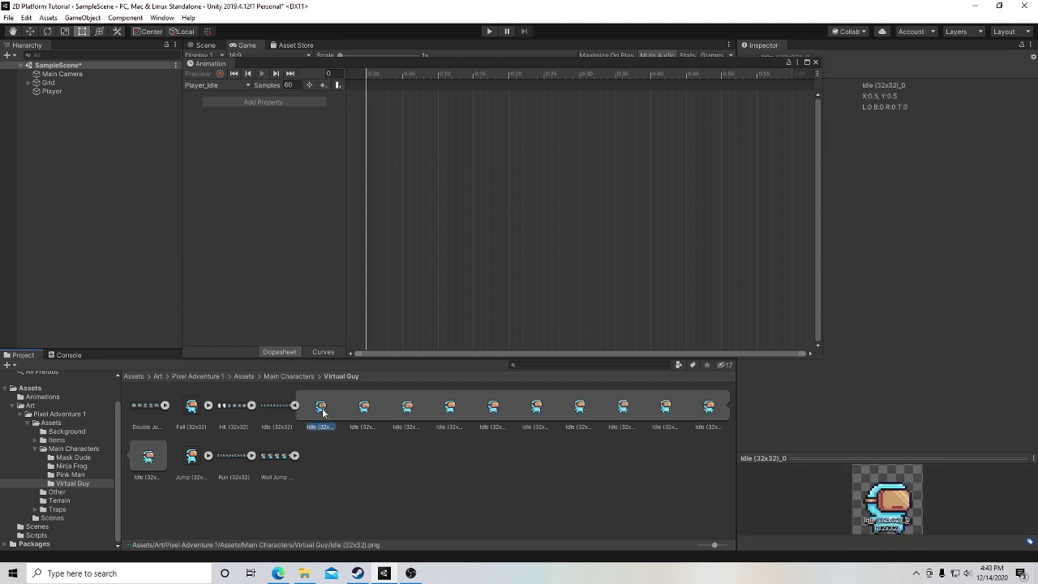
{"action": "left_click", "coordinate": [148, 459], "text": "shift"}
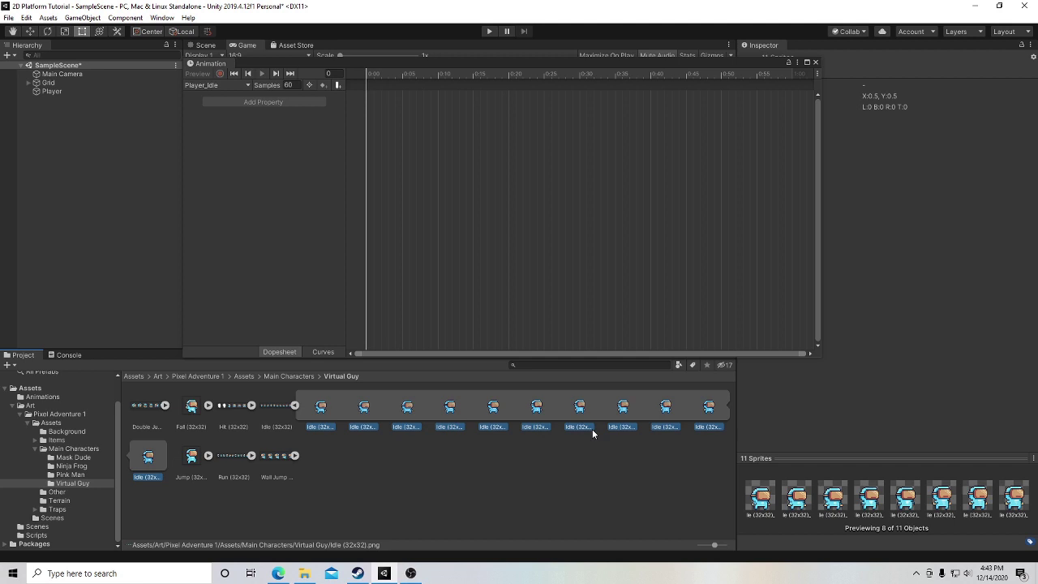
{"action": "mouse_move", "coordinate": [320, 410]}
{"action": "left_mouse_down"}
{"action": "mouse_move", "coordinate": [382, 261]}
{"action": "mouse_move", "coordinate": [398, 120]}
{"action": "mouse_move", "coordinate": [382, 88]}
{"action": "mouse_move", "coordinate": [320, 416]}
{"action": "left_mouse_up"}
Reselect Player, then reselect the 11 Idle frames and drag them toward the timeline.
{"action": "left_click", "coordinate": [51, 91]}
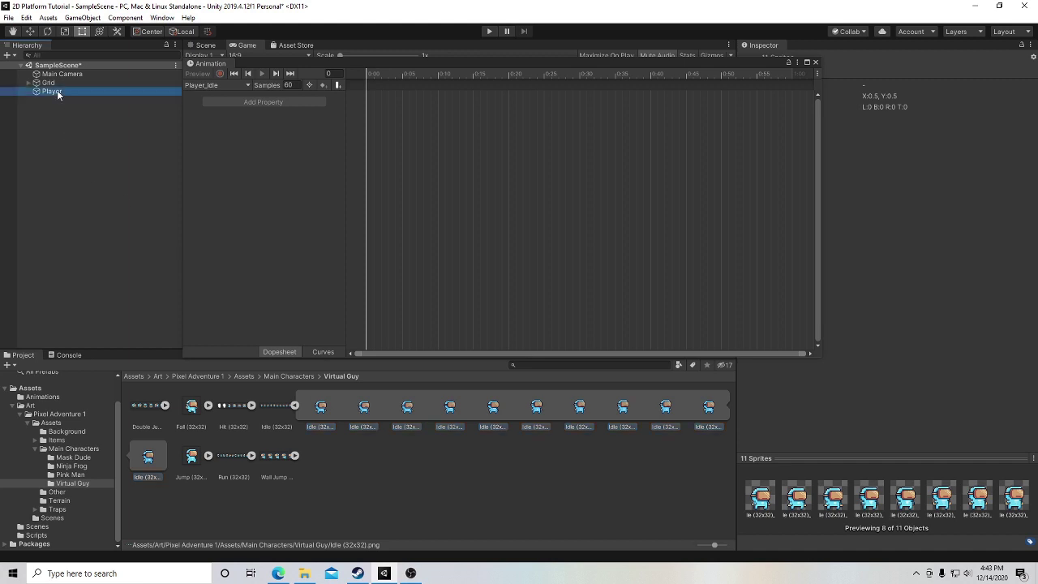
{"action": "left_click", "coordinate": [321, 408]}
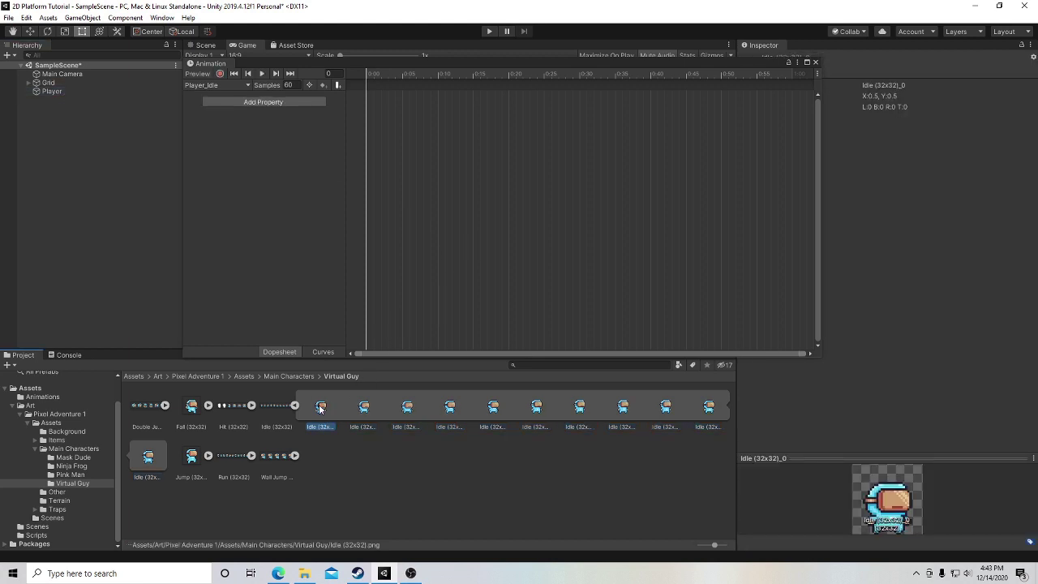
{"action": "left_click", "coordinate": [150, 457], "text": "shift"}
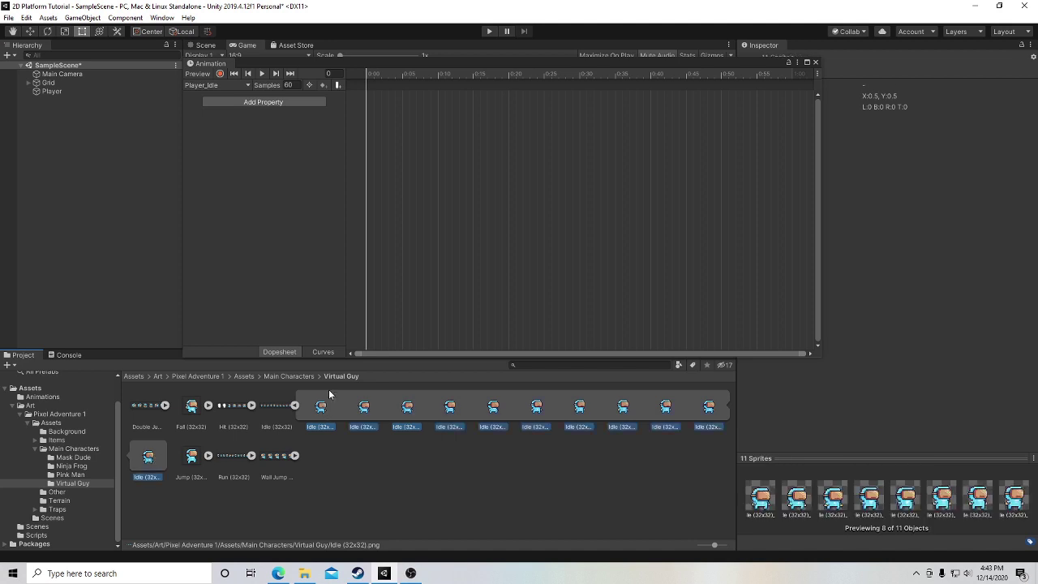
{"action": "left_click_drag", "start_coordinate": [329, 391], "coordinate": [392, 114]}
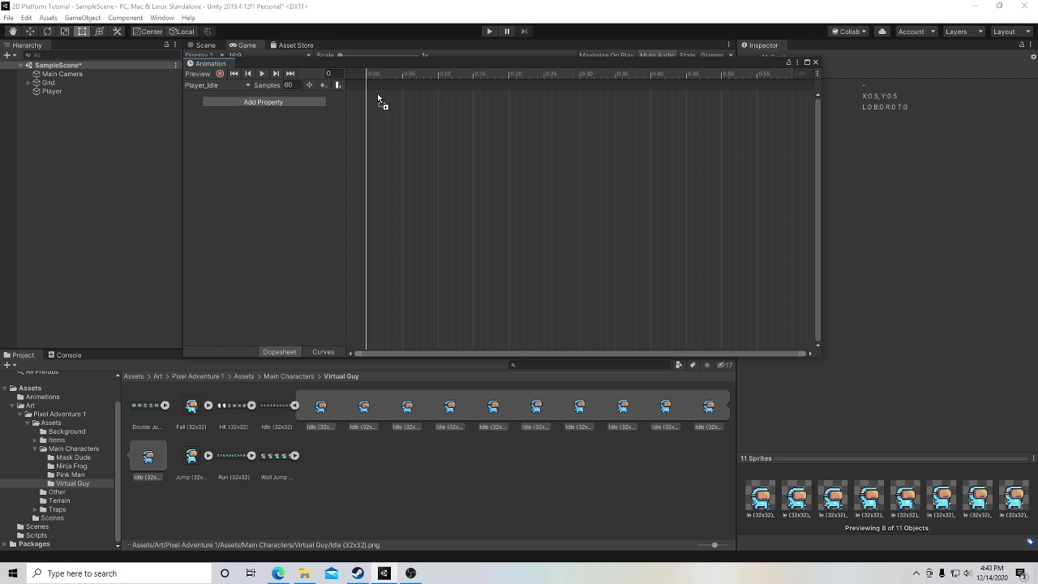
Drop the 11 Idle frames into Player_Idle as Player : Sprite keyframes and review them.
{"action": "left_click_drag", "start_coordinate": [378, 96], "coordinate": [378, 98]}
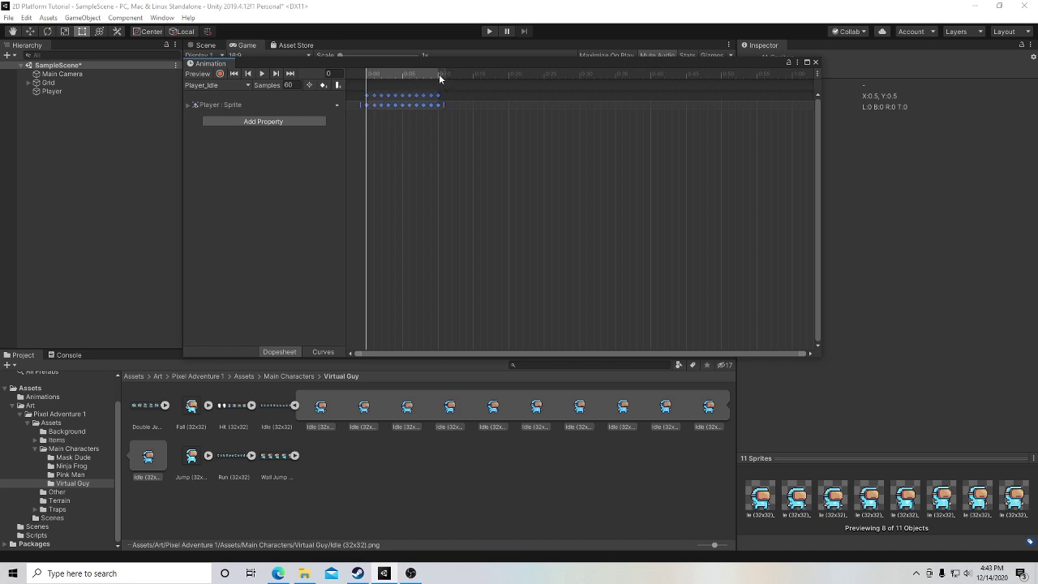
{"action": "left_click", "coordinate": [190, 105]}
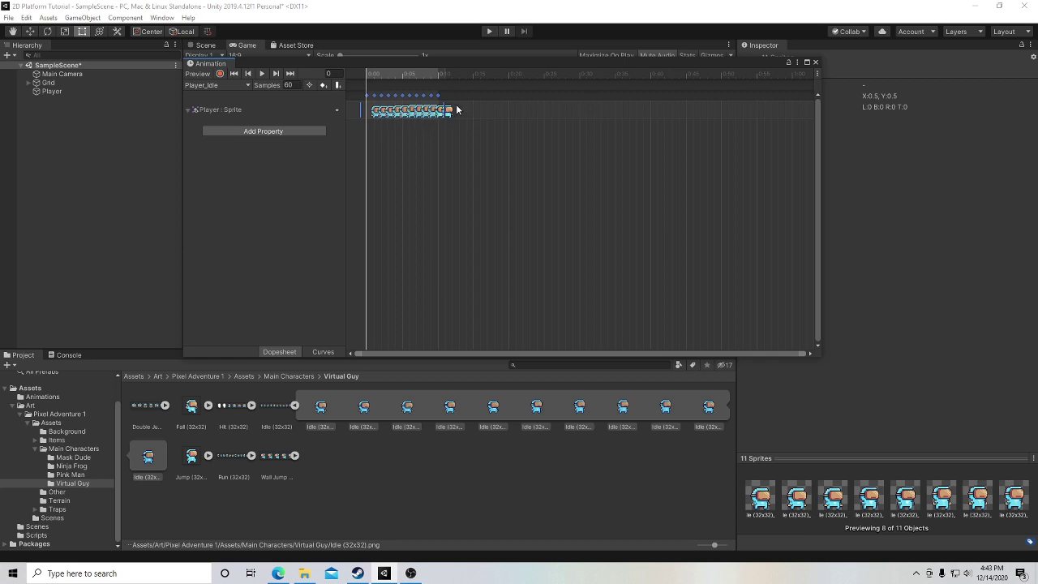
{"action": "left_click", "coordinate": [444, 77]}
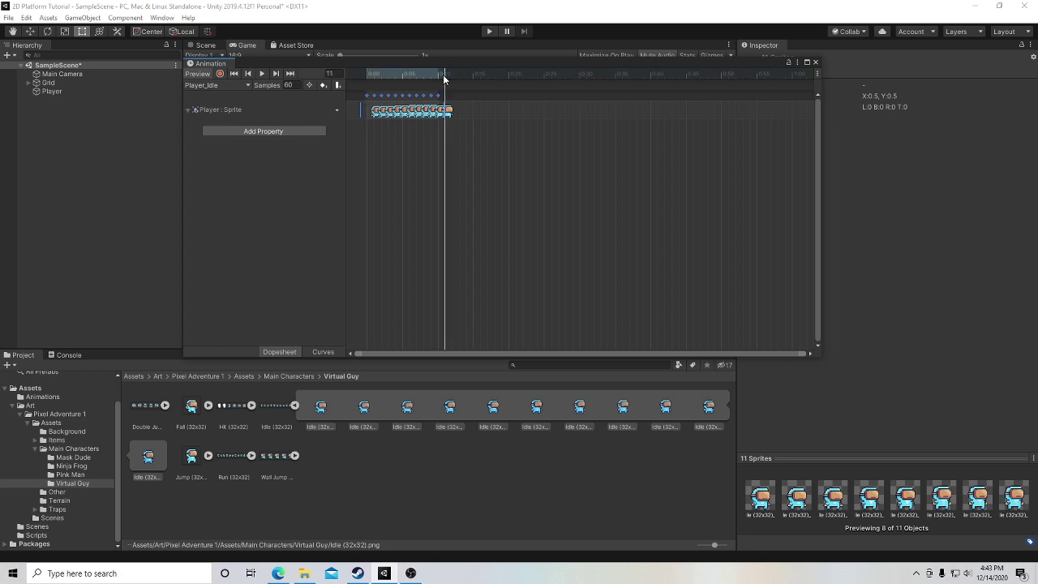
{"action": "left_click", "coordinate": [442, 80]}
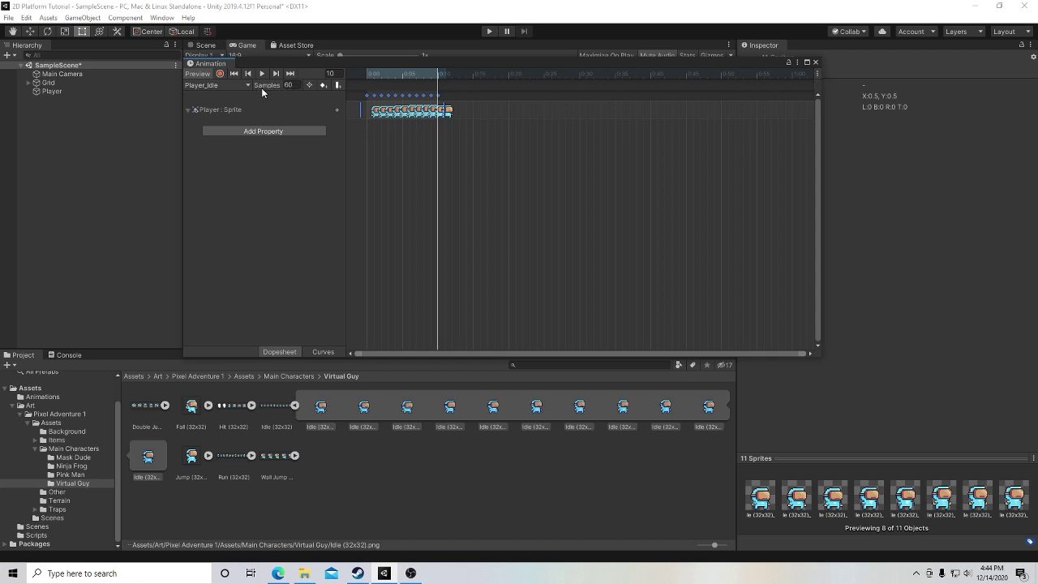
{"action": "left_click", "coordinate": [817, 73]}
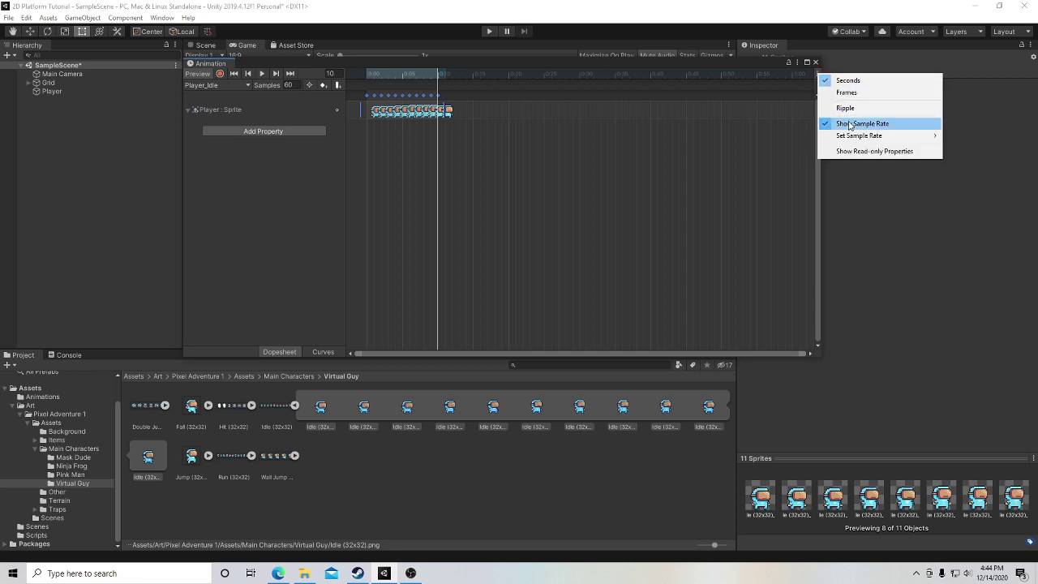
{"action": "left_click", "coordinate": [849, 125]}
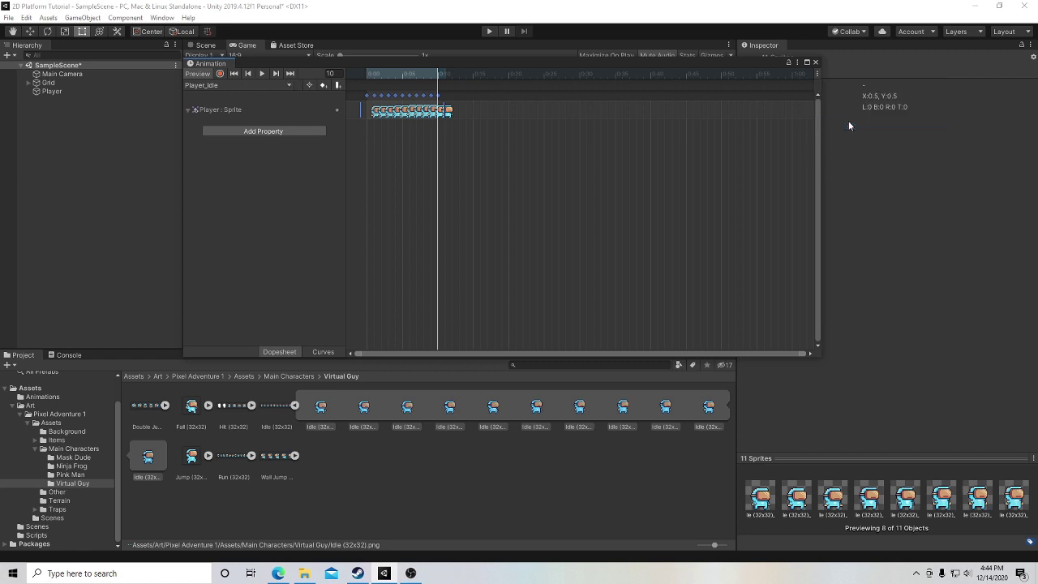
{"action": "left_click", "coordinate": [817, 73]}
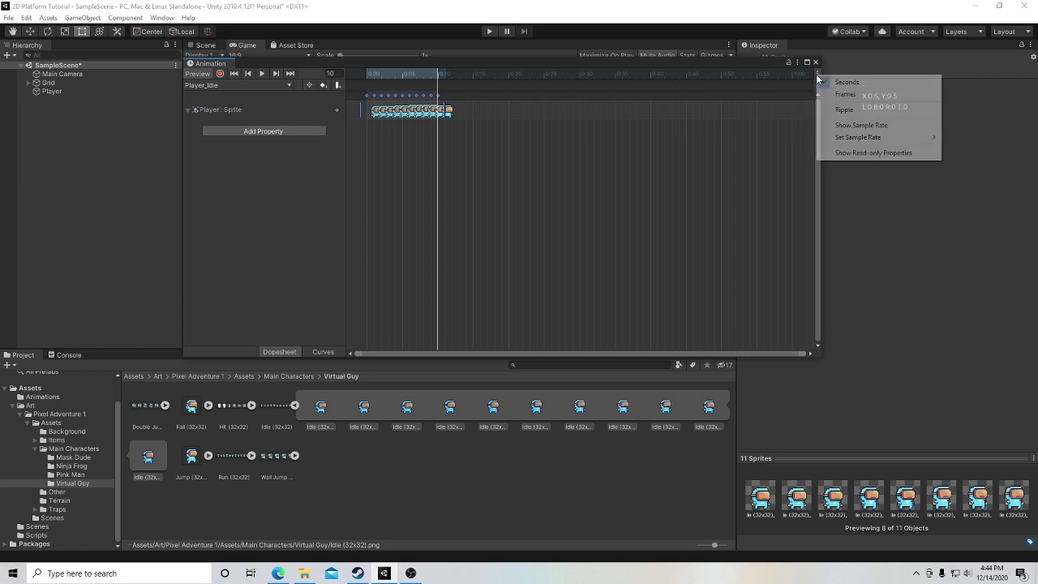
{"action": "left_click", "coordinate": [868, 124]}
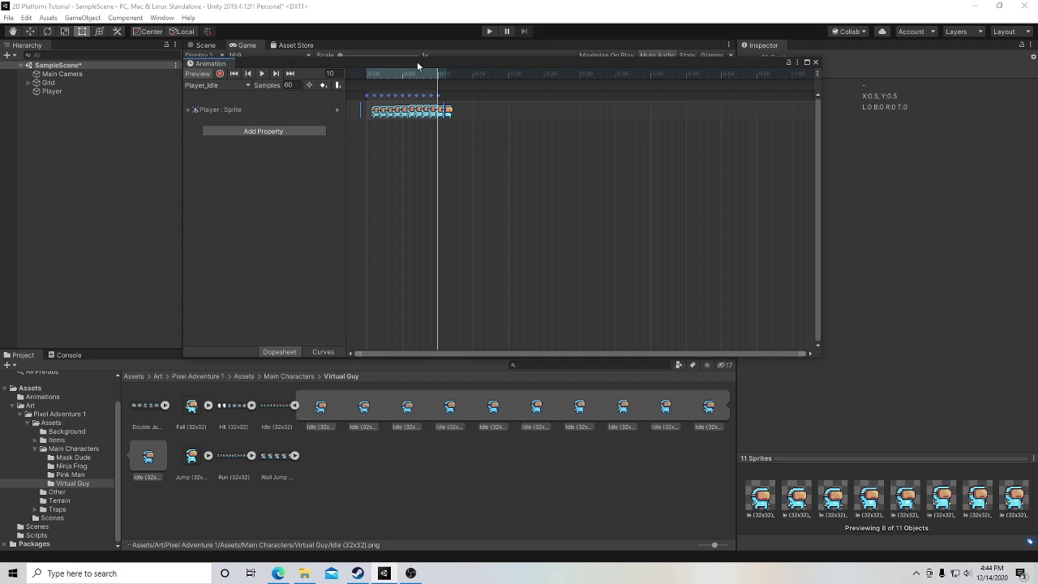
Enter Play mode with Player selected so it loops Player_Idle, rearranging the Animation panel.
{"action": "left_click_drag", "start_coordinate": [477, 60], "coordinate": [749, 219]}
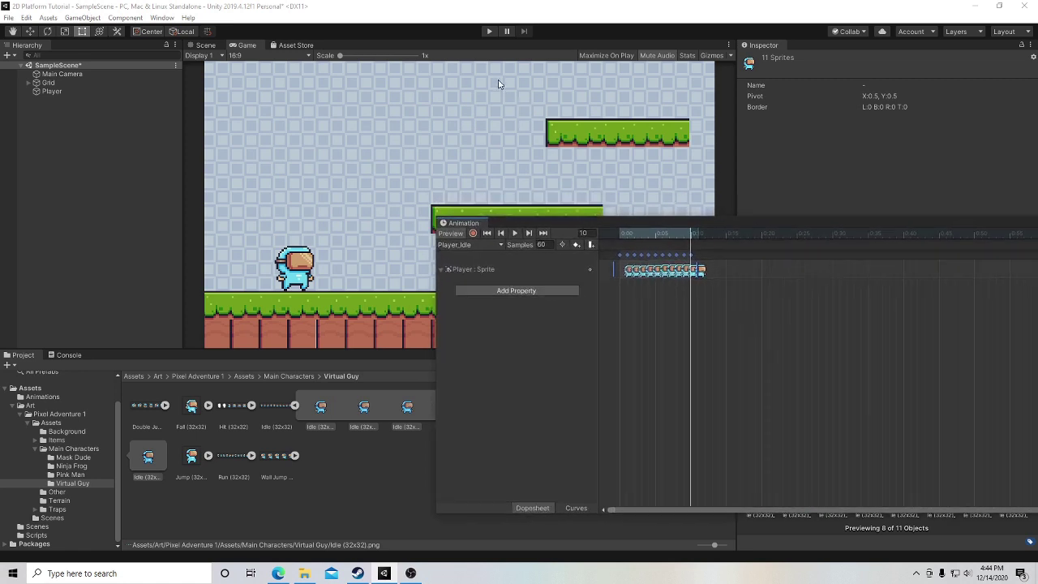
{"action": "left_click", "coordinate": [488, 33]}
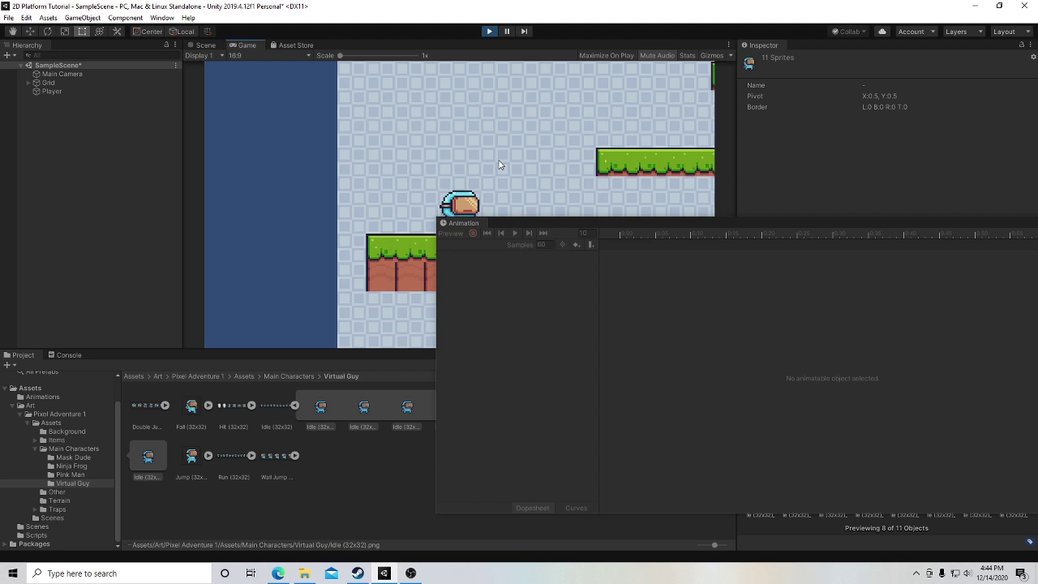
{"action": "left_click", "coordinate": [53, 92]}
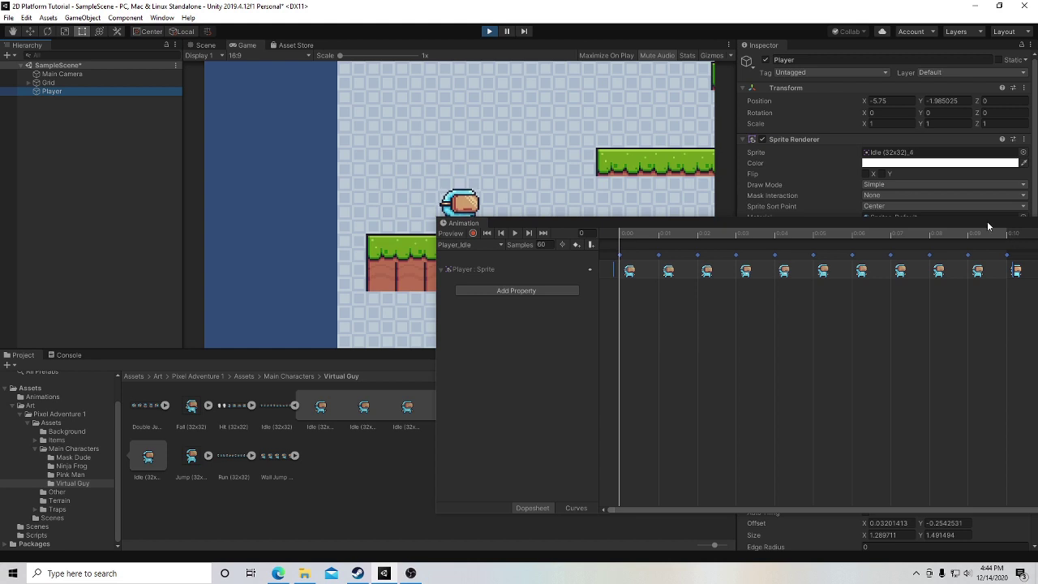
{"action": "left_click_drag", "start_coordinate": [988, 220], "coordinate": [919, 219]}
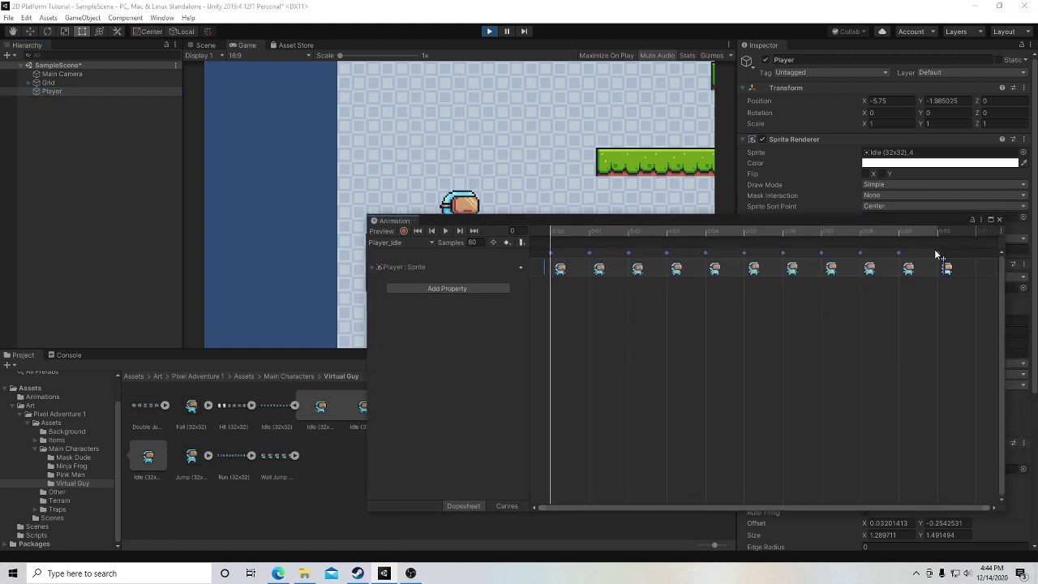
{"action": "mouse_move", "coordinate": [934, 255]}
{"action": "left_mouse_down"}
{"action": "mouse_move", "coordinate": [922, 256]}
{"action": "mouse_move", "coordinate": [939, 255]}
{"action": "left_mouse_up"}
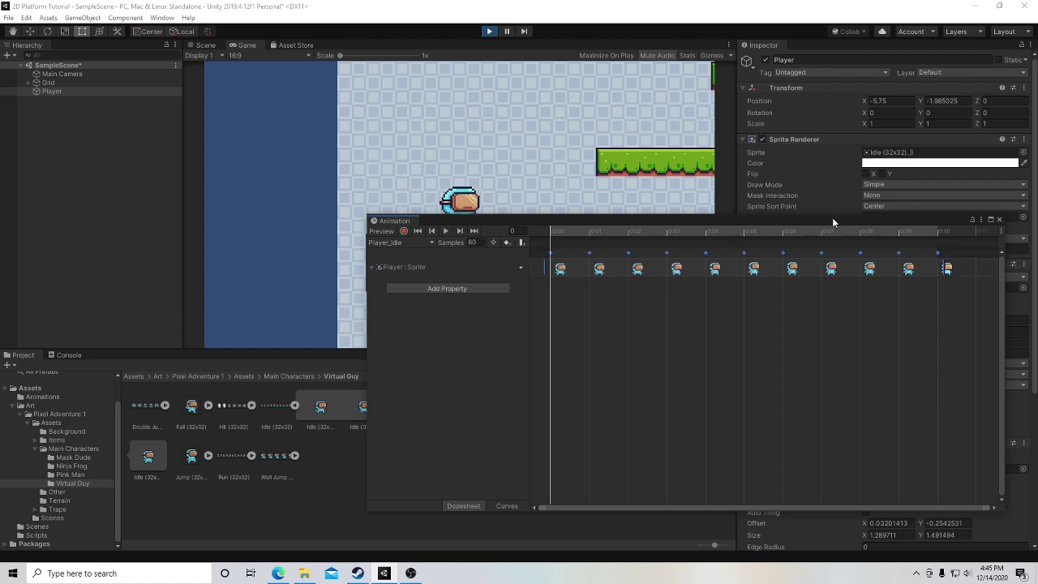
{"action": "left_click_drag", "start_coordinate": [834, 219], "coordinate": [977, 201]}
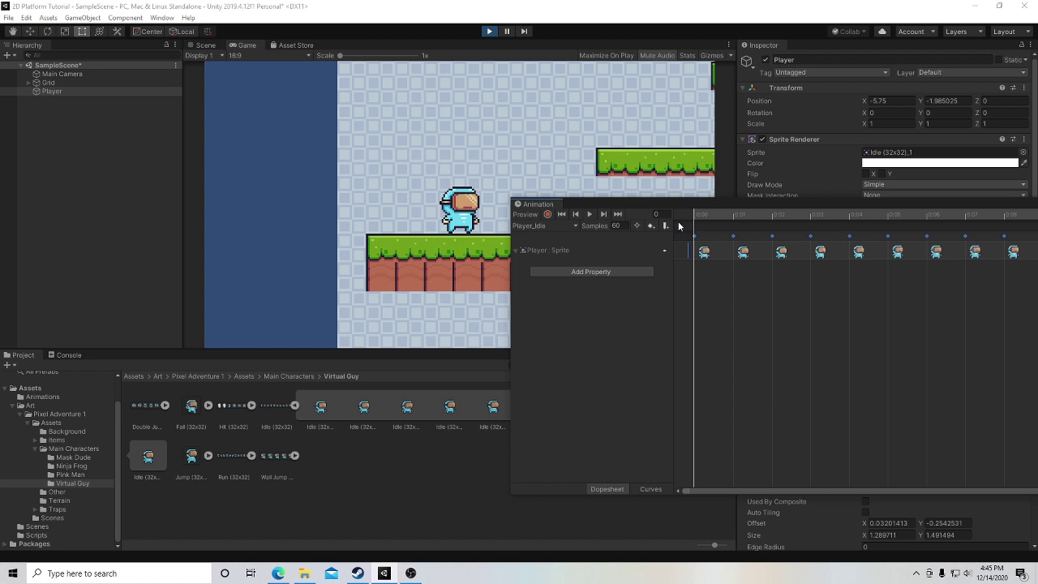
Preview the Player_Idle clip, then set its sample rate to 20.
{"action": "left_click", "coordinate": [589, 215]}
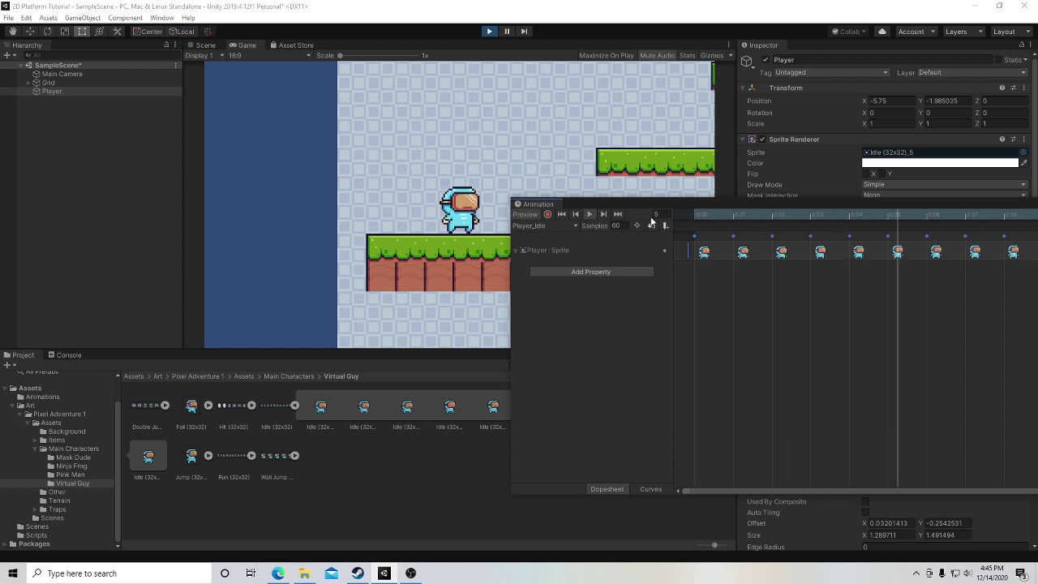
{"action": "left_click", "coordinate": [590, 215]}
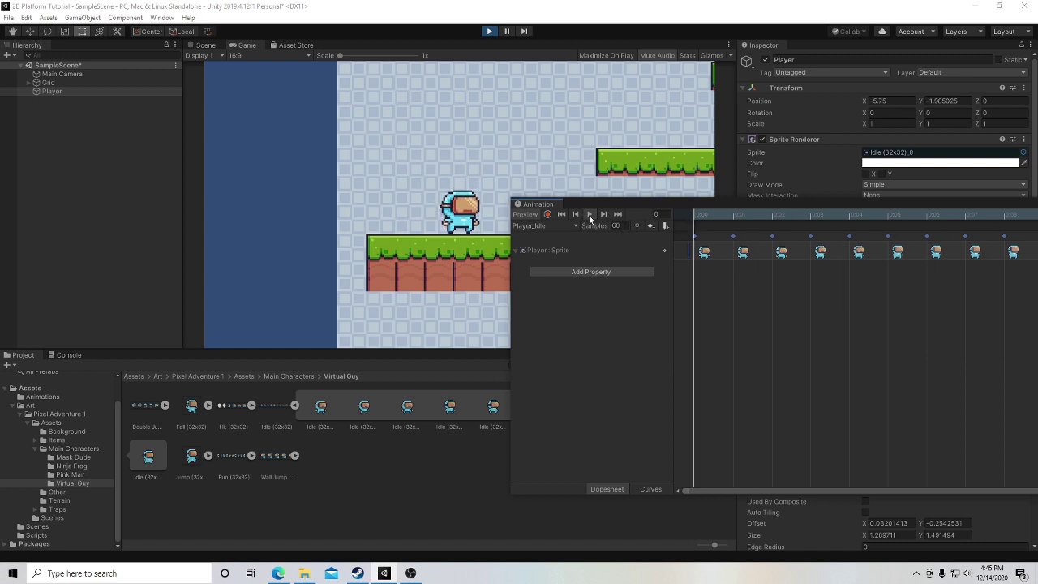
{"action": "left_click", "coordinate": [590, 214]}
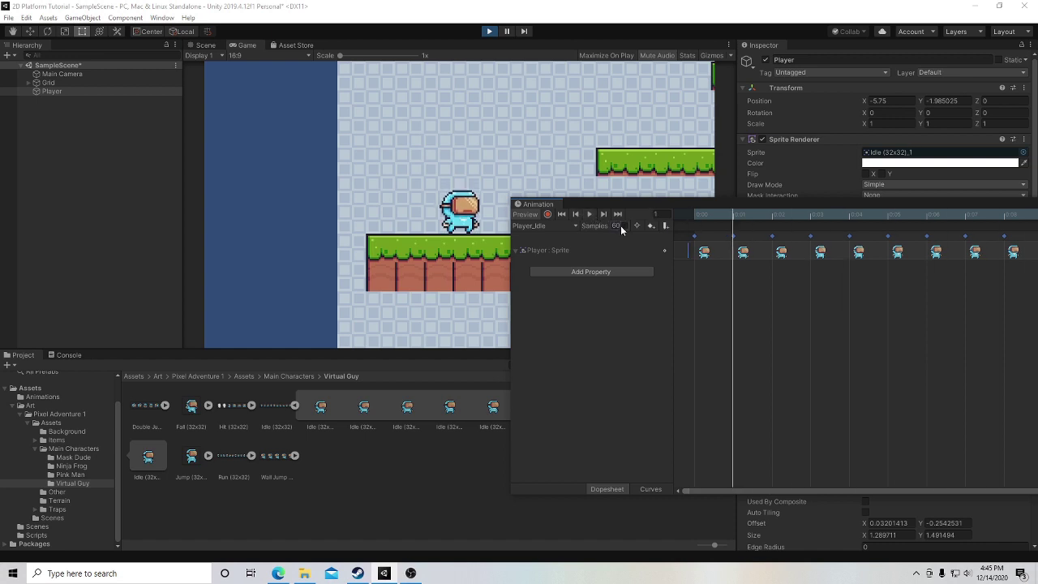
{"action": "left_click", "coordinate": [615, 226]}
{"action": "type", "text": "20"}
{"action": "key", "text": "Return"}
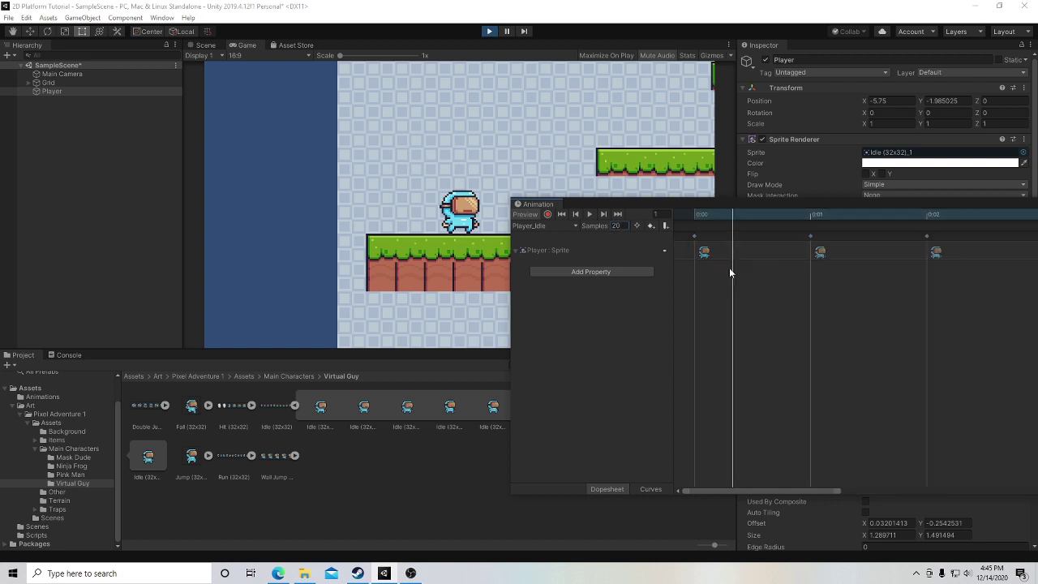
Preview the clip at 20 samples, then change the sample rate to 30 and preview again.
{"action": "left_click", "coordinate": [589, 214]}
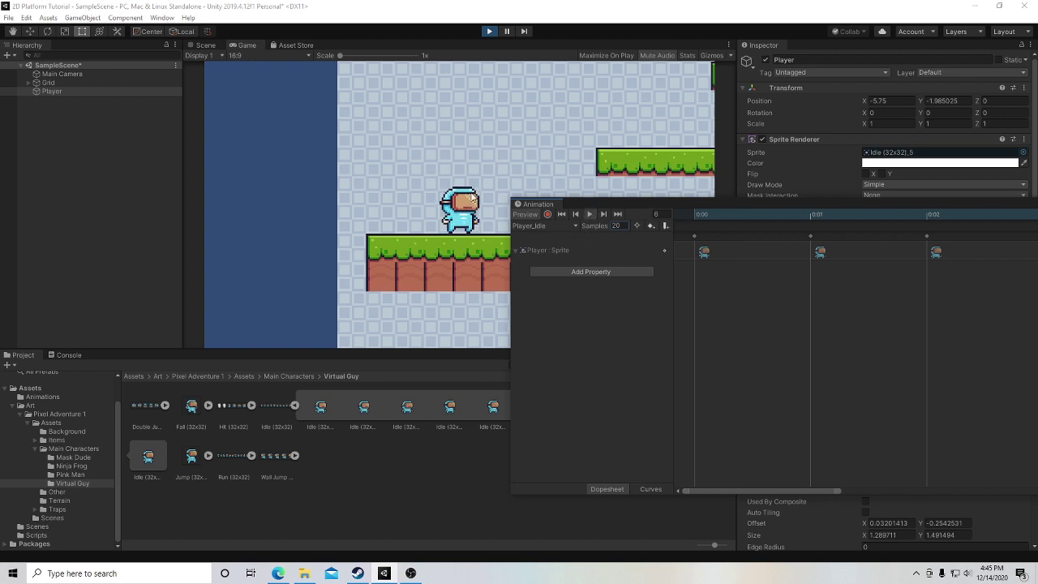
{"action": "left_click", "coordinate": [590, 214]}
{"action": "left_click", "coordinate": [617, 225]}
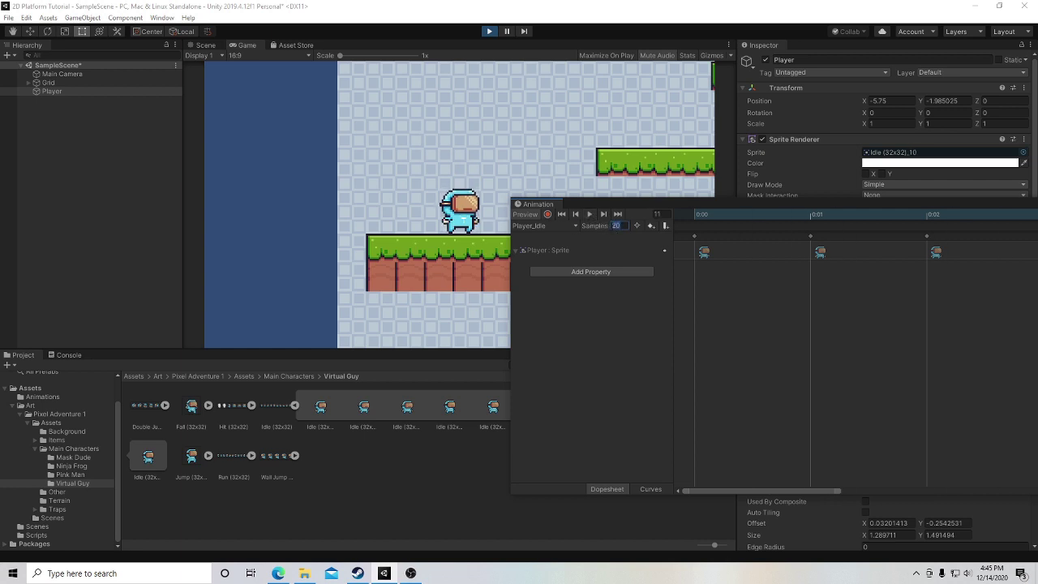
{"action": "type", "text": "30"}
{"action": "key", "text": "Return"}
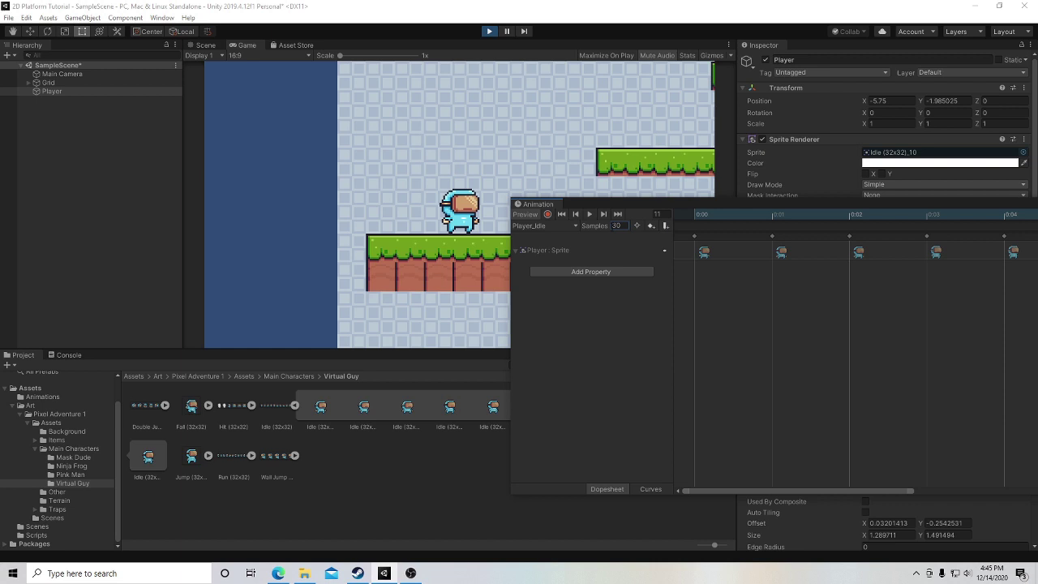
{"action": "left_click", "coordinate": [590, 214]}
Test Player_Idle on the Player in play mode, then stop and open the Animations folder.
{"action": "left_click_drag", "start_coordinate": [633, 201], "coordinate": [618, 193]}
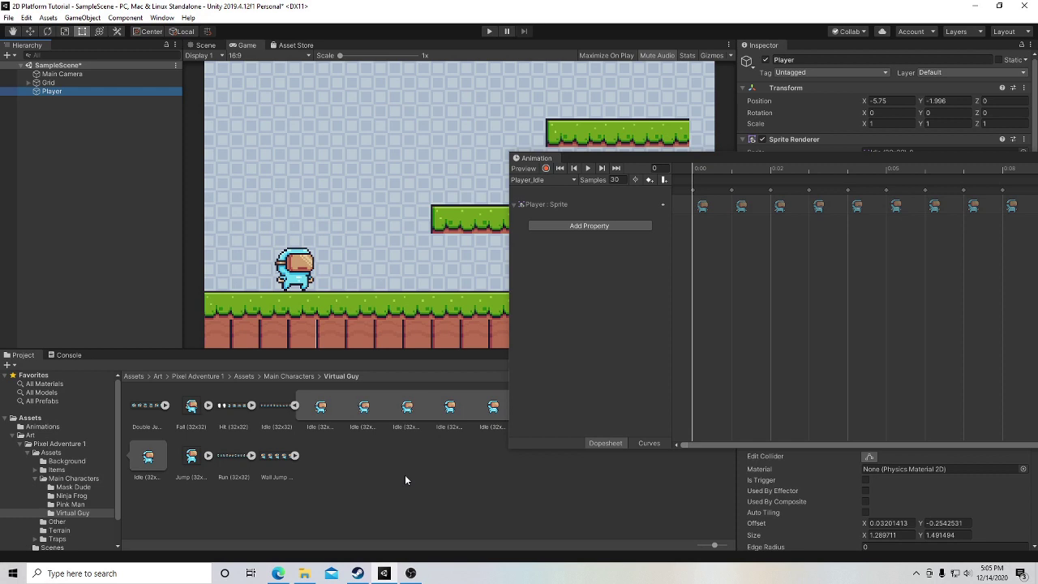
{"action": "left_click", "coordinate": [489, 31]}
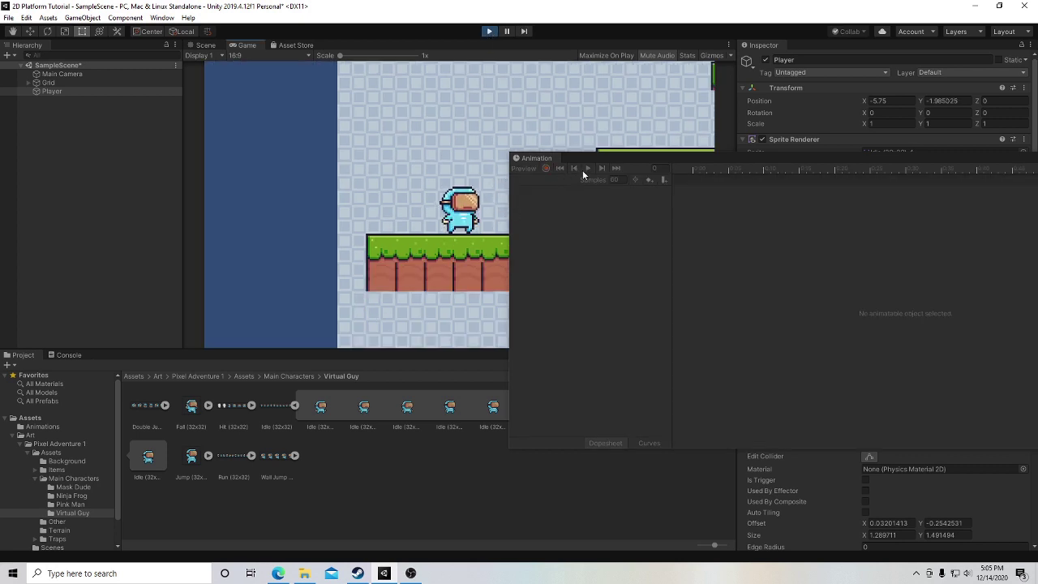
{"action": "left_click", "coordinate": [80, 89]}
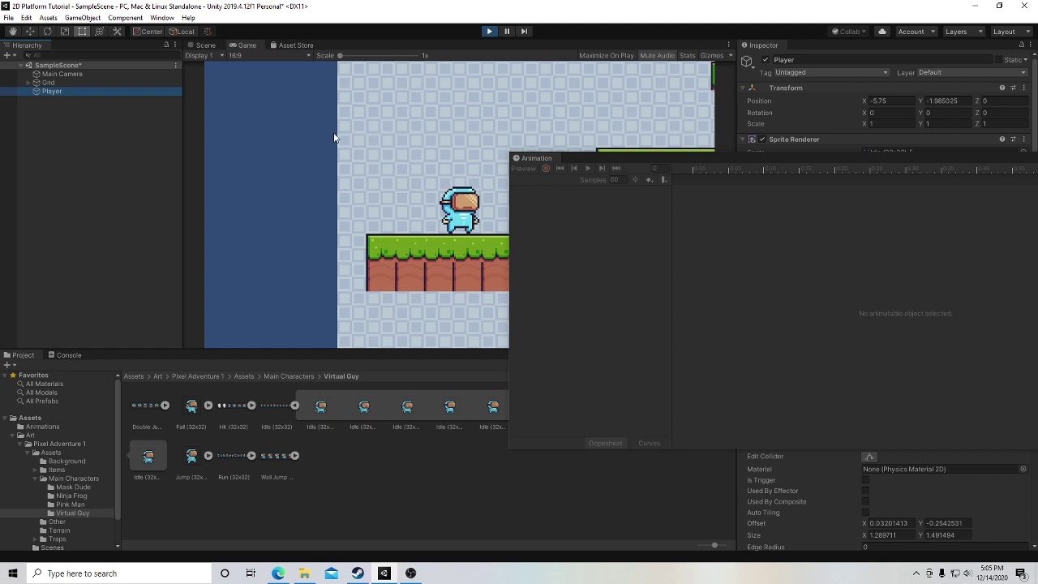
{"action": "left_click", "coordinate": [47, 108]}
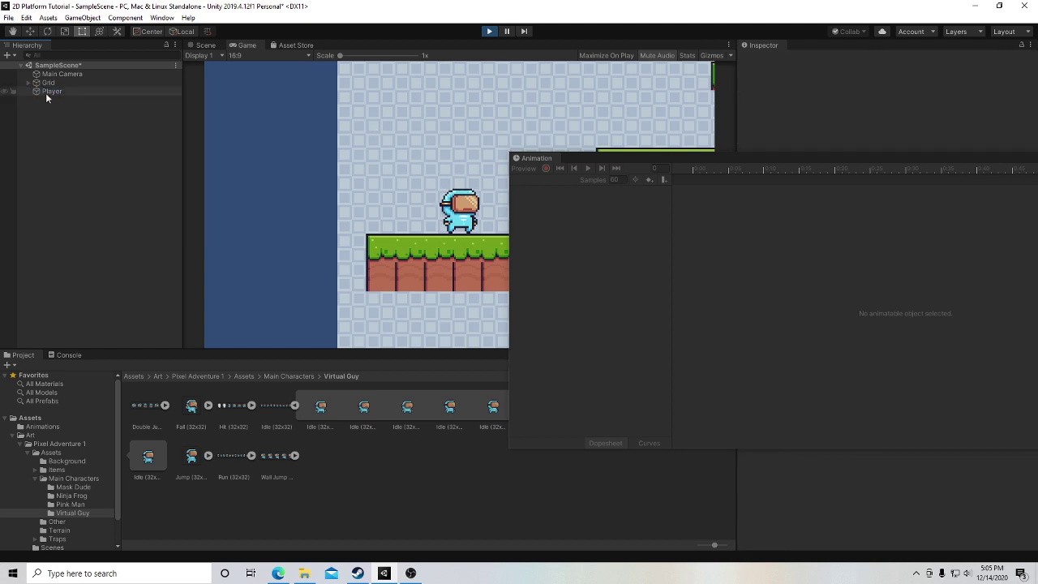
{"action": "left_click", "coordinate": [47, 91]}
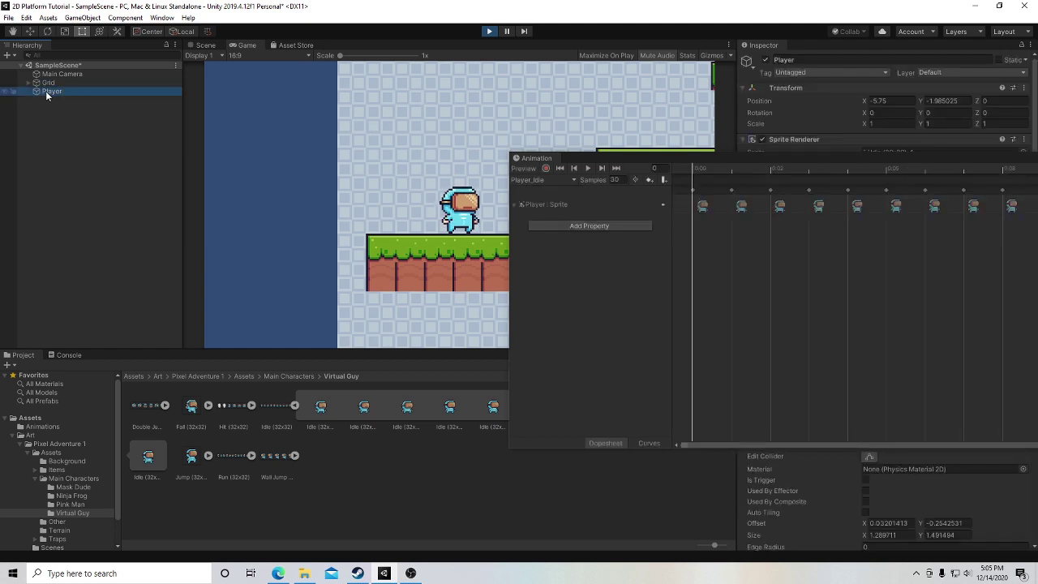
{"action": "left_click", "coordinate": [589, 169]}
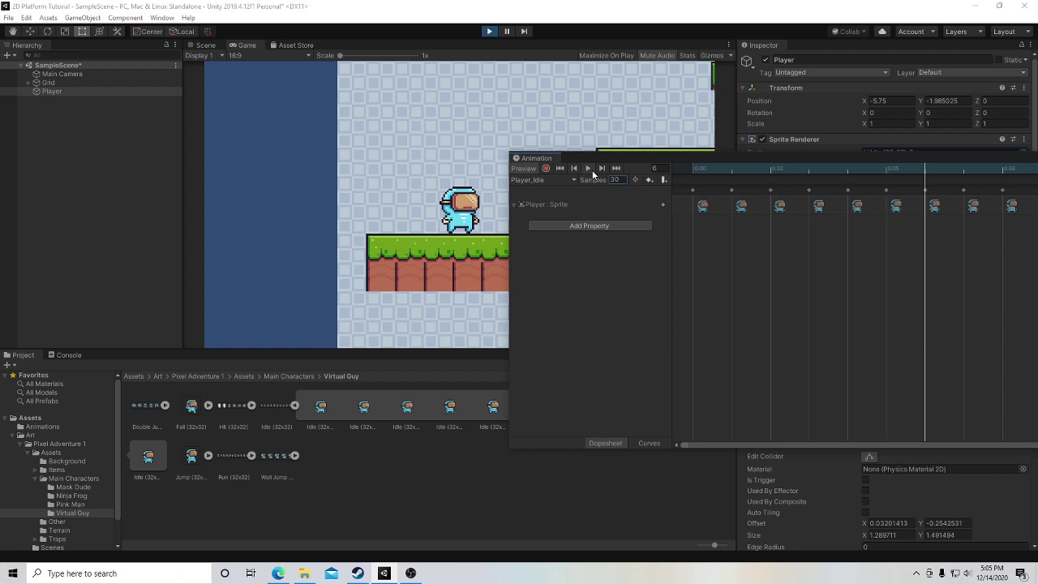
{"action": "left_click", "coordinate": [488, 33]}
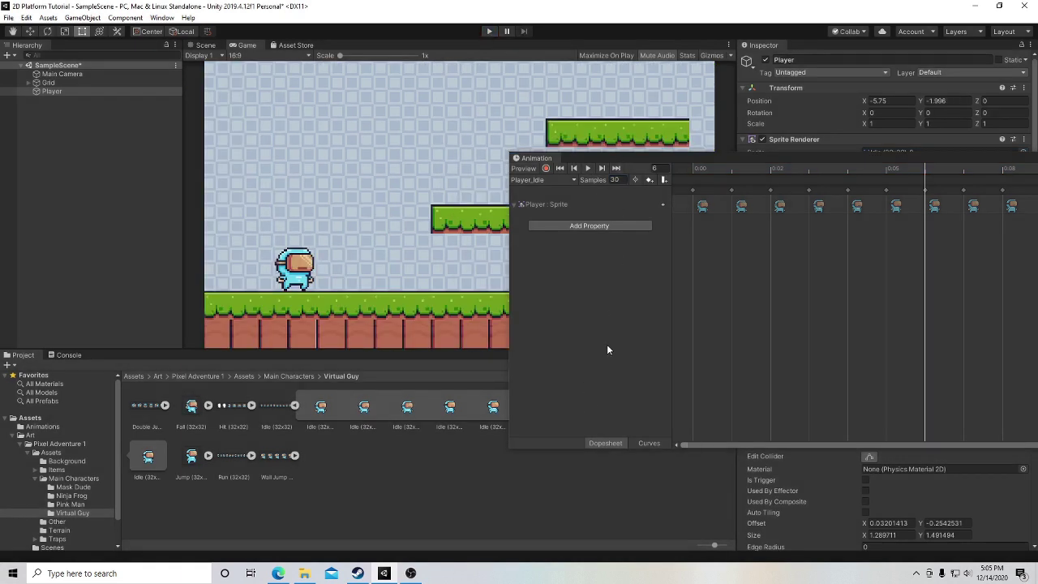
{"action": "left_click", "coordinate": [42, 427]}
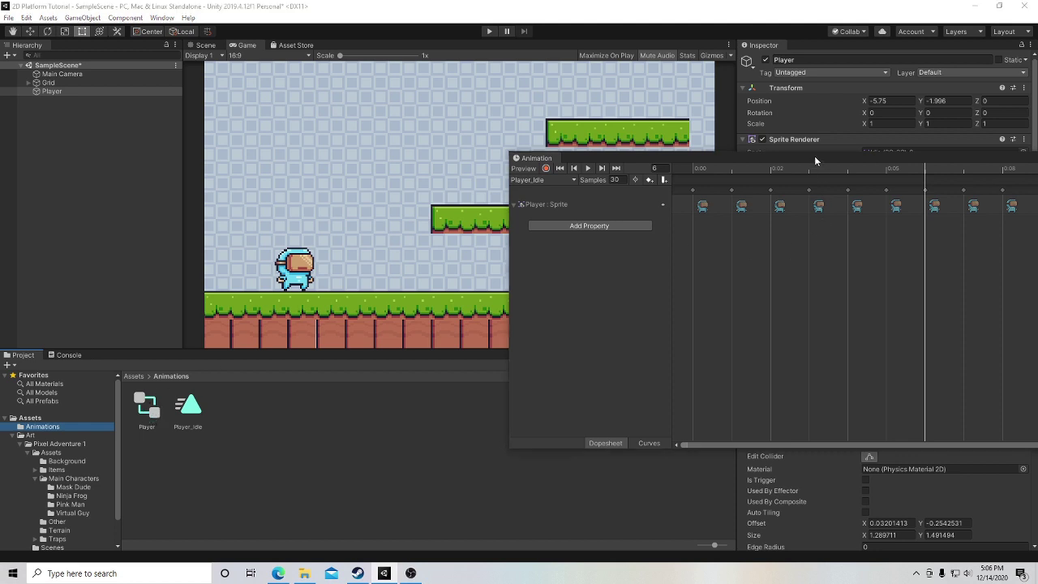
Show the Player's Animator component in the Inspector and move the Animation window off the Game view.
{"action": "left_click_drag", "start_coordinate": [814, 155], "coordinate": [506, 78]}
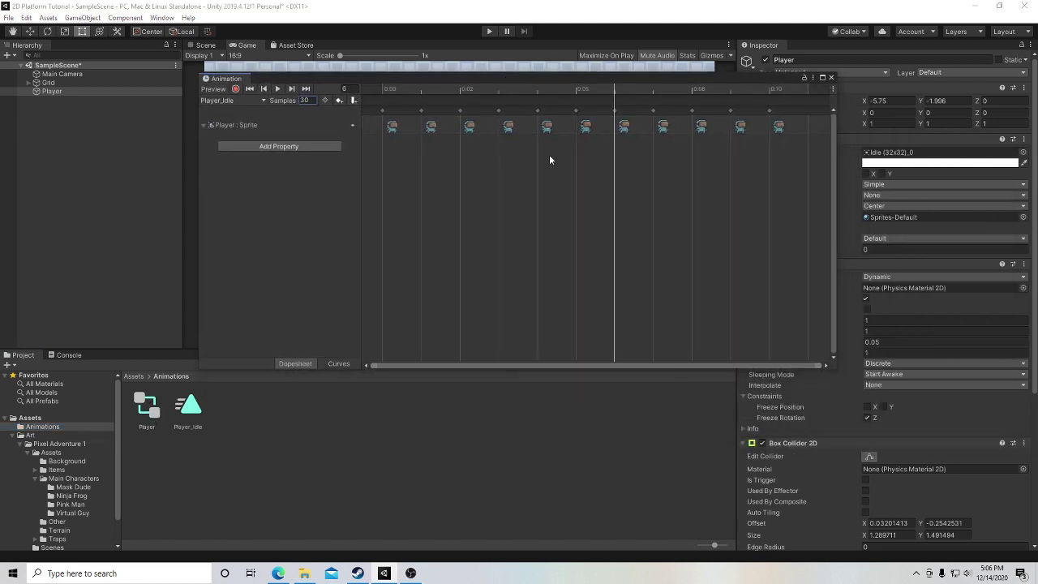
{"action": "left_click", "coordinate": [80, 93]}
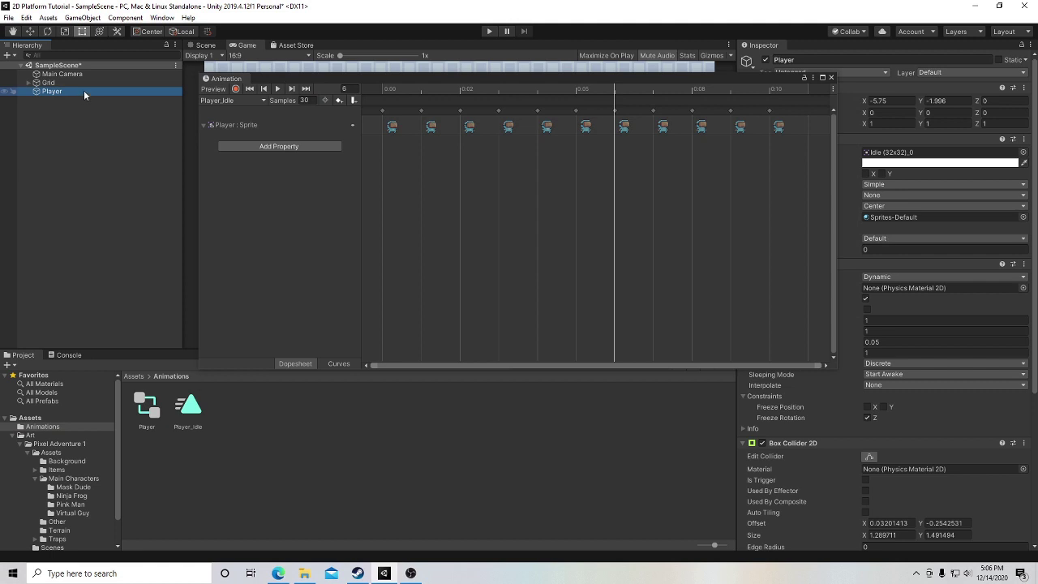
{"action": "left_click", "coordinate": [782, 48]}
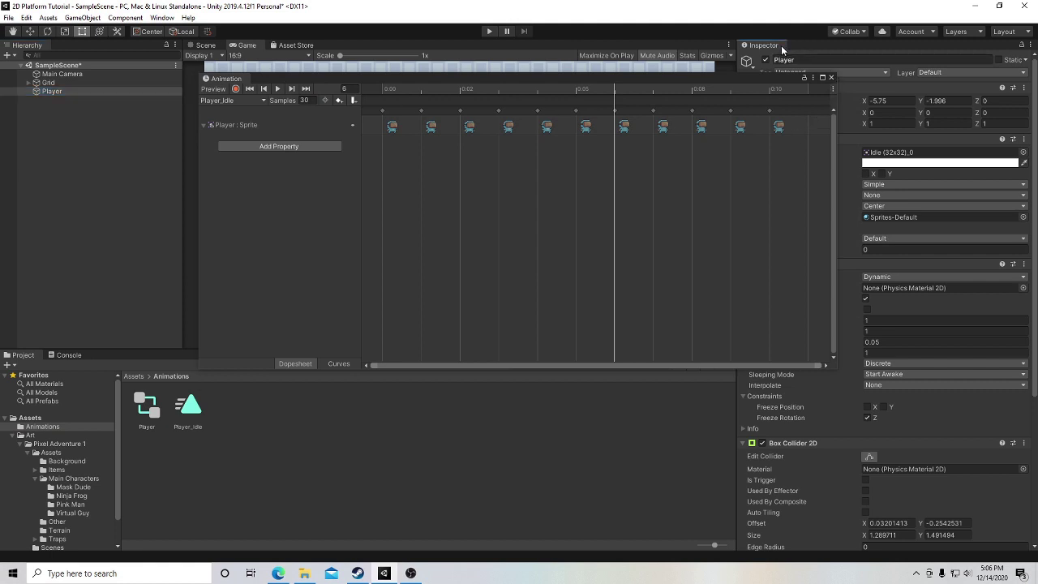
{"action": "scroll", "coordinate": [920, 387], "scroll_direction": "down", "scroll_amount": 5}
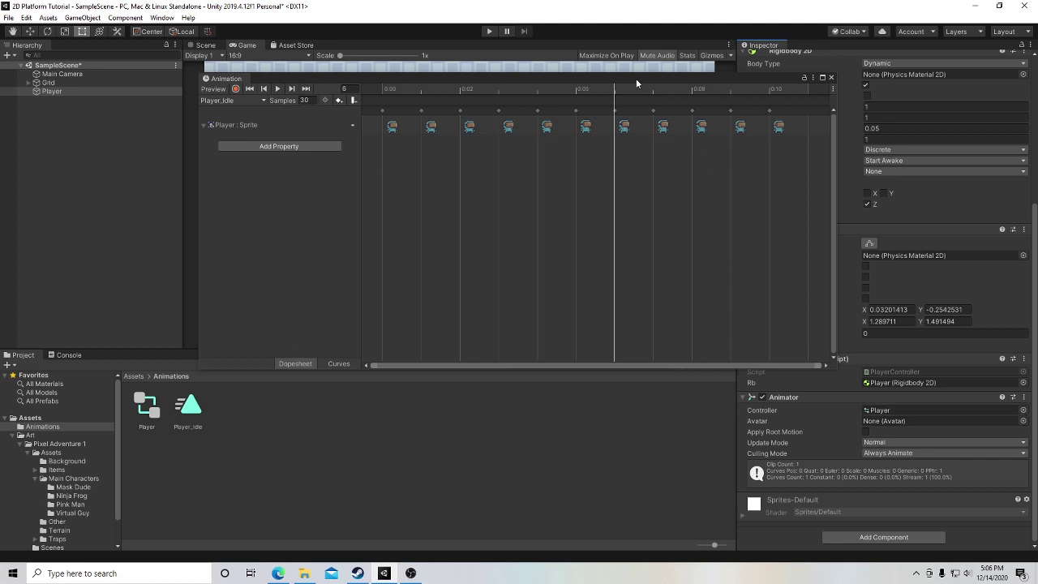
{"action": "left_click_drag", "start_coordinate": [636, 79], "coordinate": [991, 158]}
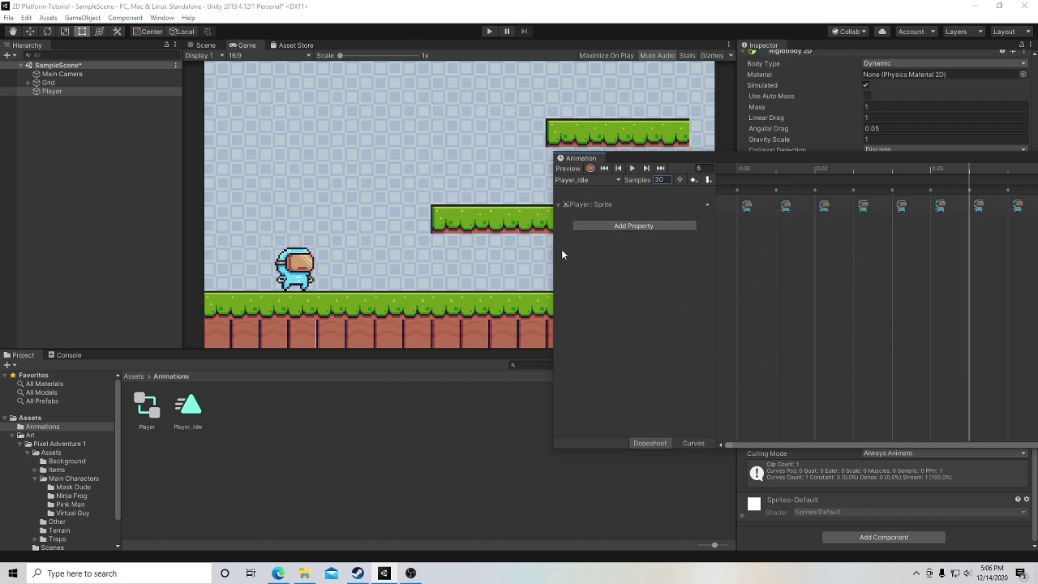
Open the Player controller's graph, dock the Animation window at the bottom, and zoom the graph.
{"action": "double_click", "coordinate": [150, 407]}
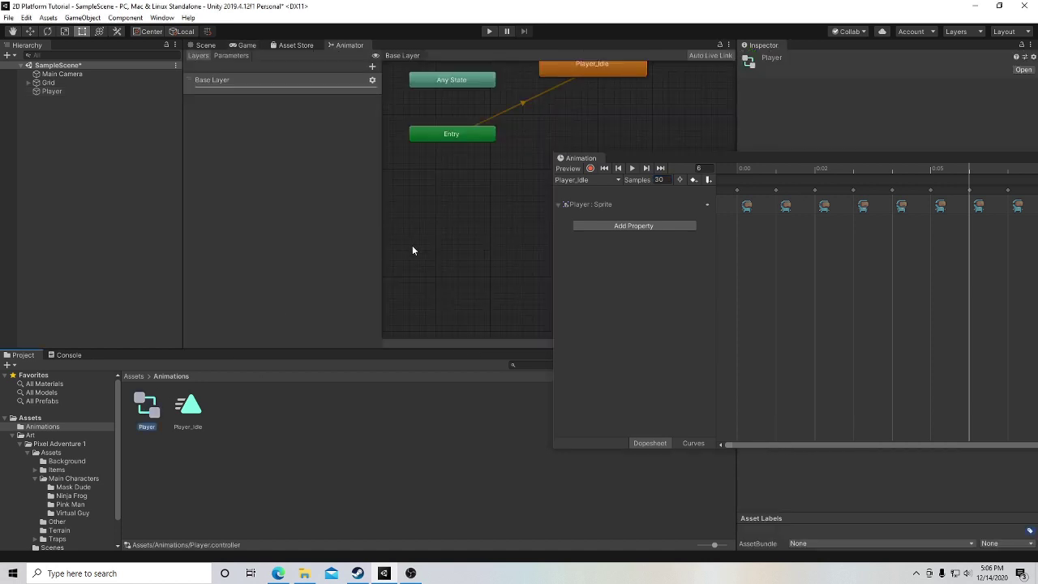
{"action": "left_click_drag", "start_coordinate": [639, 162], "coordinate": [493, 353]}
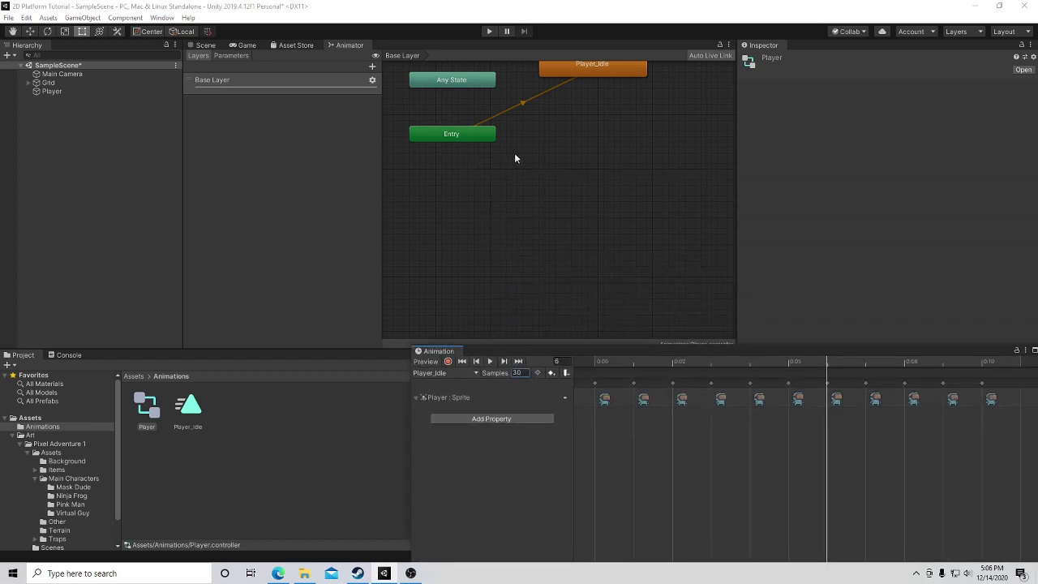
{"action": "scroll", "coordinate": [516, 153], "scroll_direction": "up", "scroll_amount": 2}
{"action": "scroll", "coordinate": [516, 154], "scroll_direction": "down", "scroll_amount": 1}
{"action": "scroll", "coordinate": [516, 154], "scroll_direction": "down", "scroll_amount": 3}
{"action": "scroll", "coordinate": [516, 155], "scroll_direction": "up", "scroll_amount": 2}
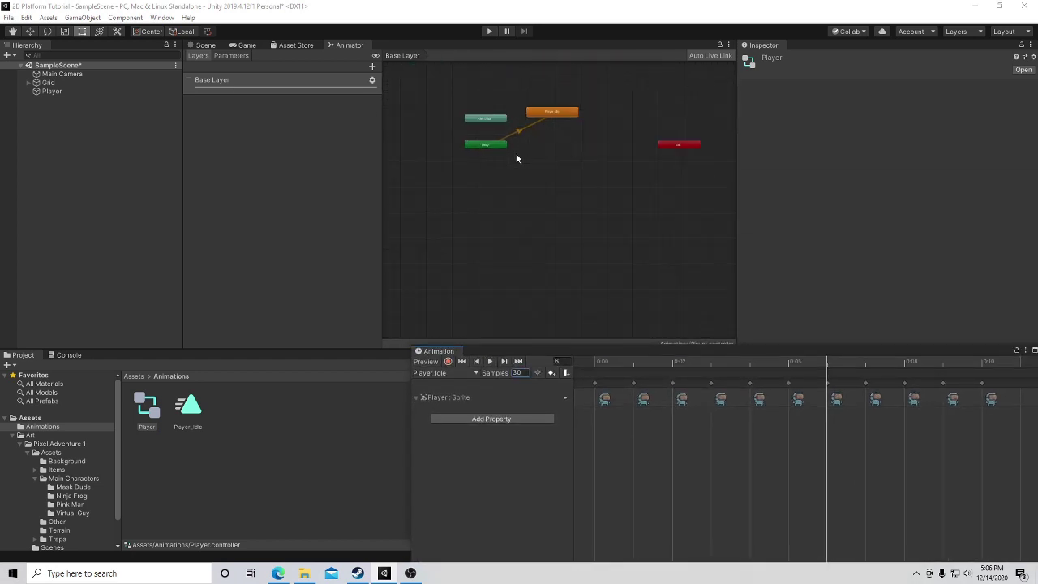
{"action": "scroll", "coordinate": [516, 155], "scroll_direction": "down", "scroll_amount": 3}
{"action": "scroll", "coordinate": [516, 154], "scroll_direction": "up", "scroll_amount": 3}
{"action": "scroll", "coordinate": [516, 154], "scroll_direction": "down", "scroll_amount": 3}
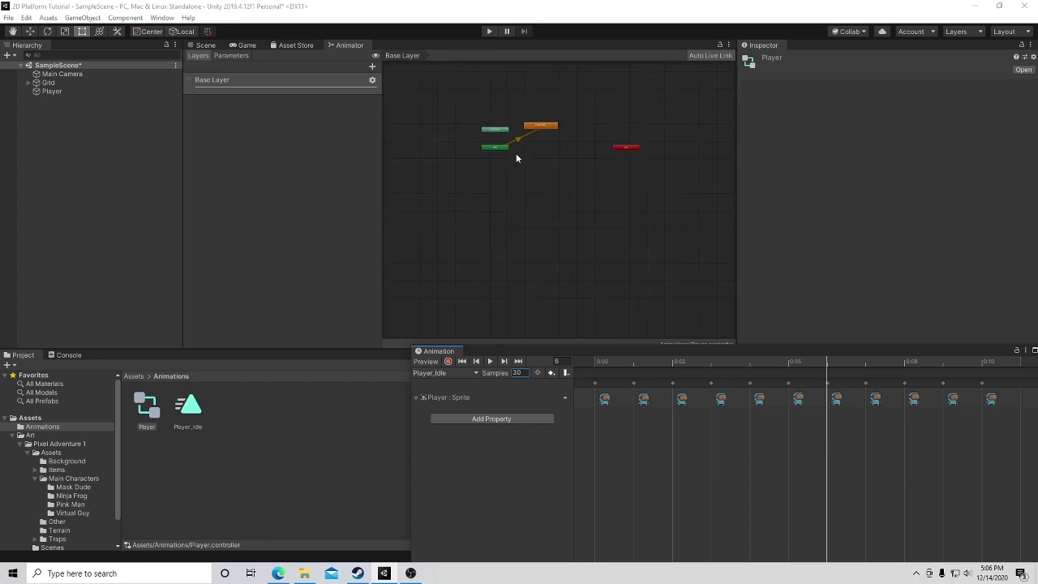
{"action": "scroll", "coordinate": [525, 122], "scroll_direction": "up", "scroll_amount": 3}
{"action": "scroll", "coordinate": [566, 175], "scroll_direction": "down", "scroll_amount": 1}
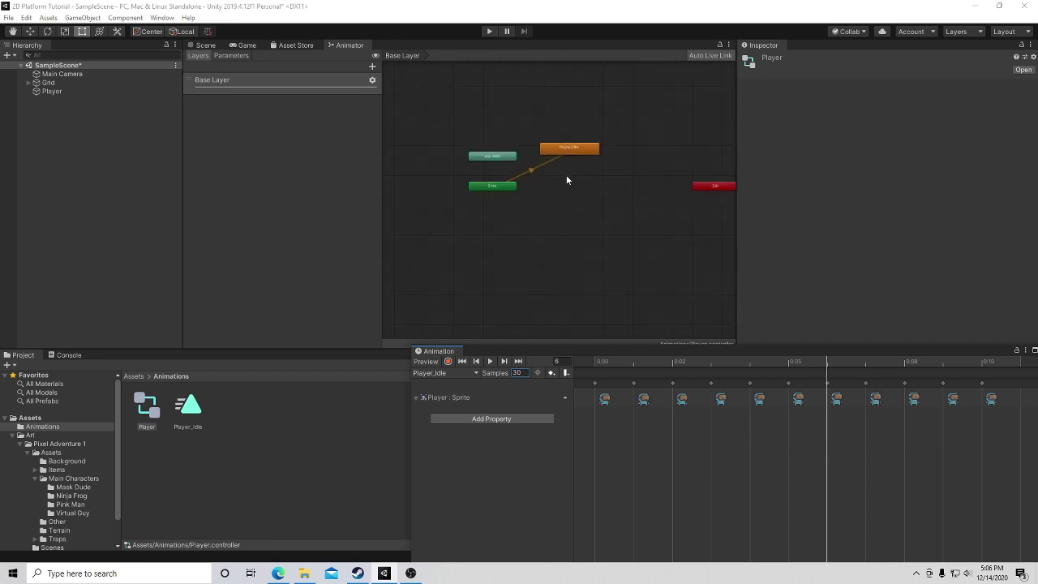
{"action": "scroll", "coordinate": [566, 175], "scroll_direction": "up", "scroll_amount": 2}
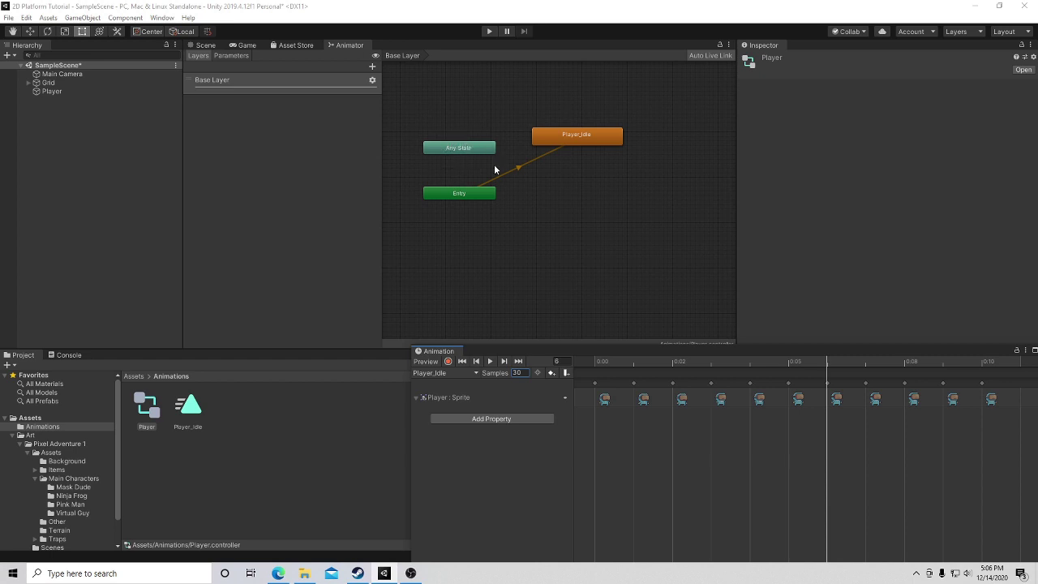
{"action": "scroll", "coordinate": [607, 203], "scroll_direction": "down", "scroll_amount": 3}
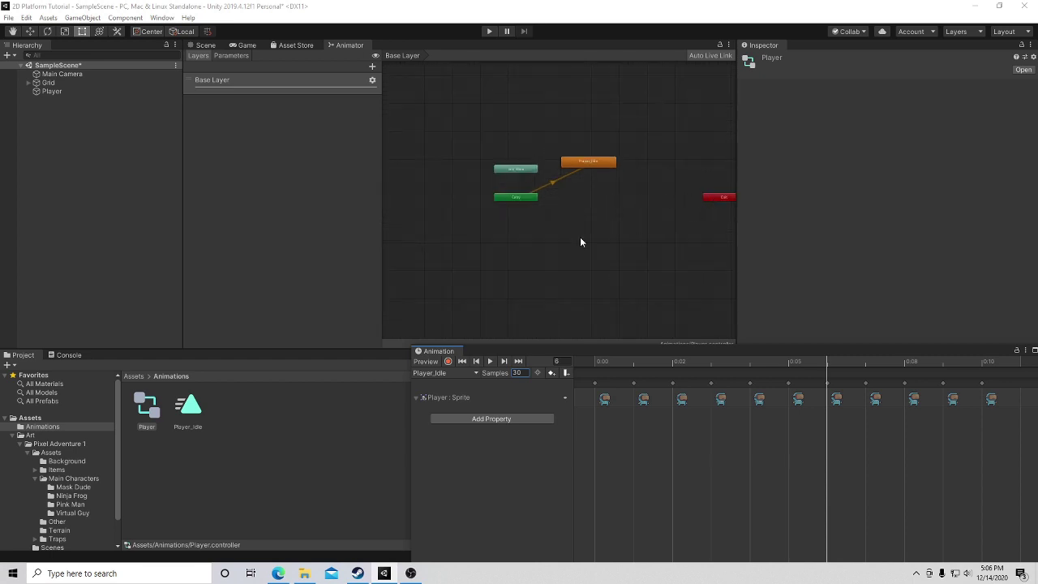
{"action": "scroll", "coordinate": [517, 110], "scroll_direction": "up", "scroll_amount": 2}
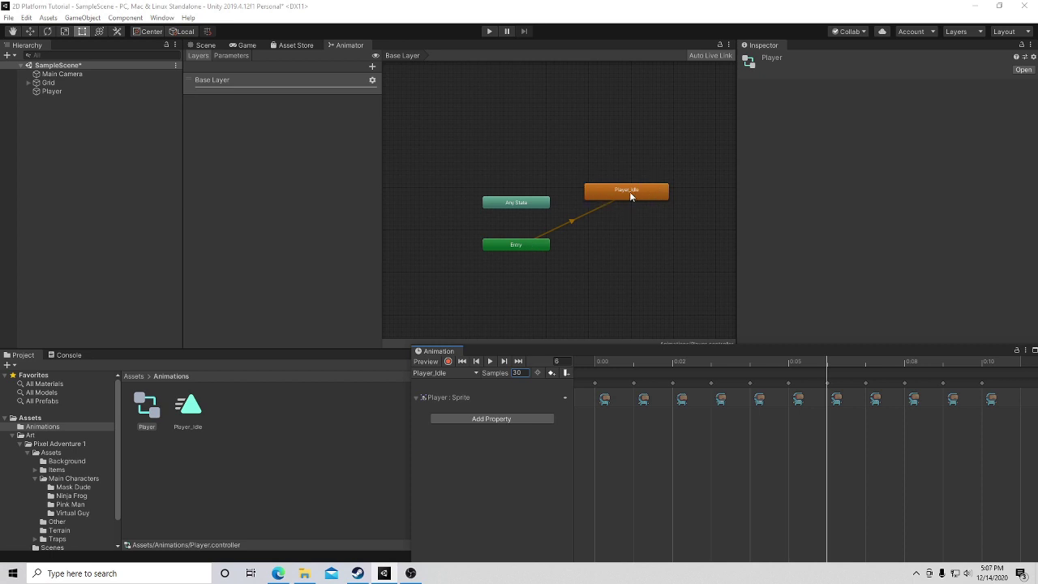
Create an empty New State, make it the Base Layer's default state, and show the Game view.
{"action": "right_click", "coordinate": [612, 241]}
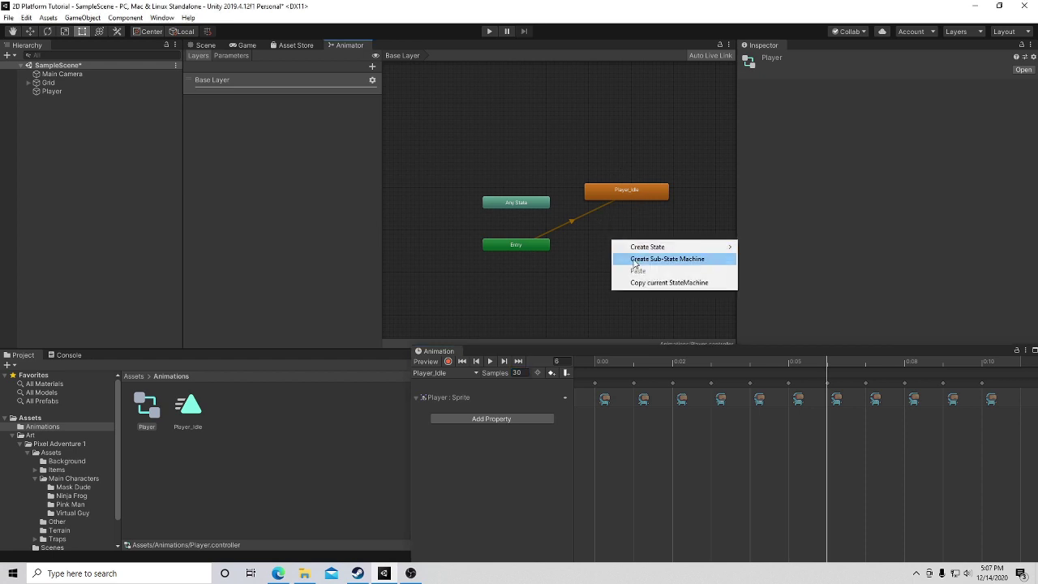
{"action": "mouse_move", "coordinate": [649, 247]}
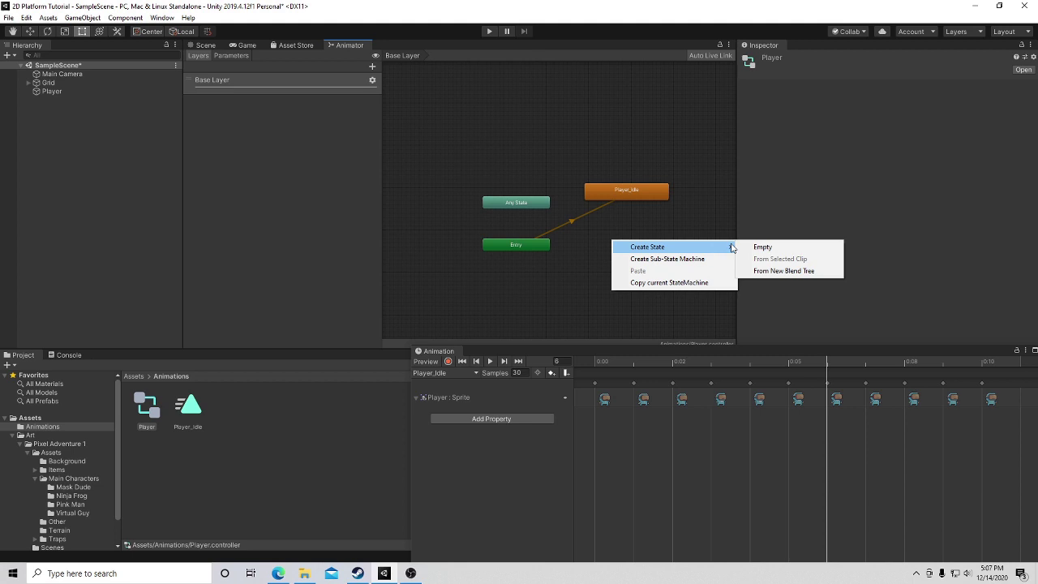
{"action": "left_click", "coordinate": [743, 247]}
{"action": "right_click", "coordinate": [620, 247]}
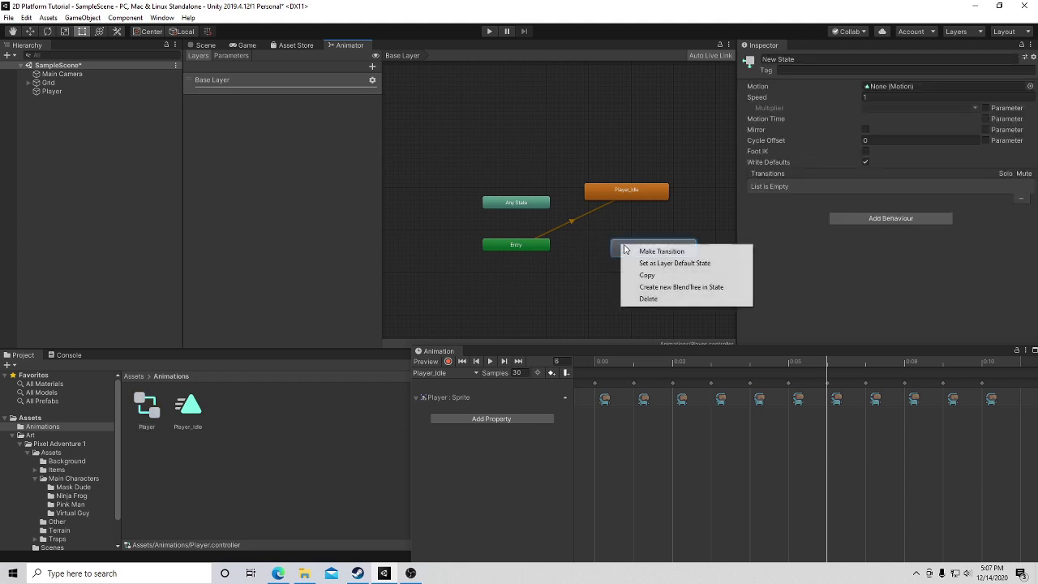
{"action": "left_click", "coordinate": [657, 262]}
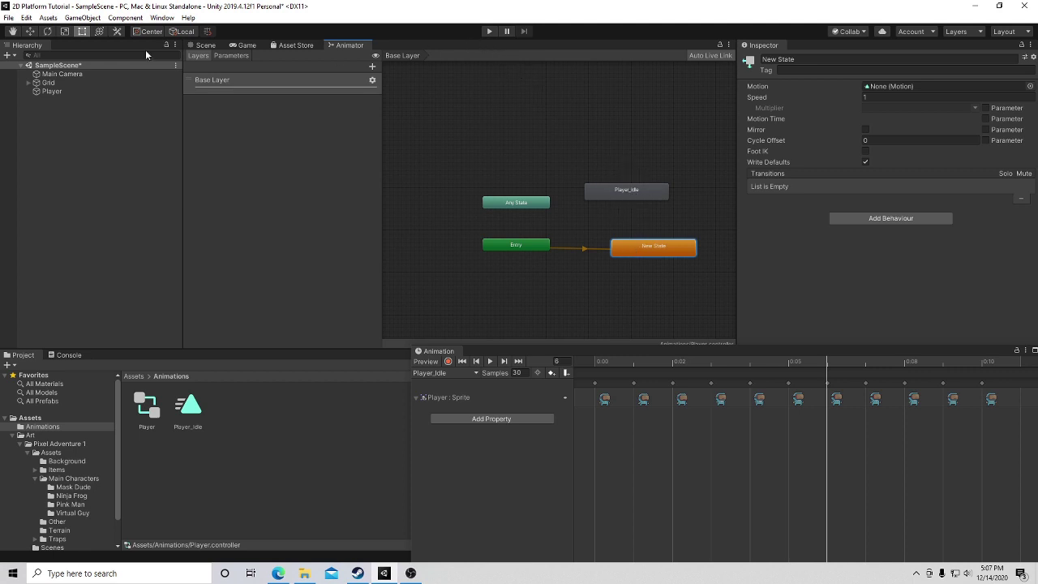
{"action": "left_click", "coordinate": [234, 47]}
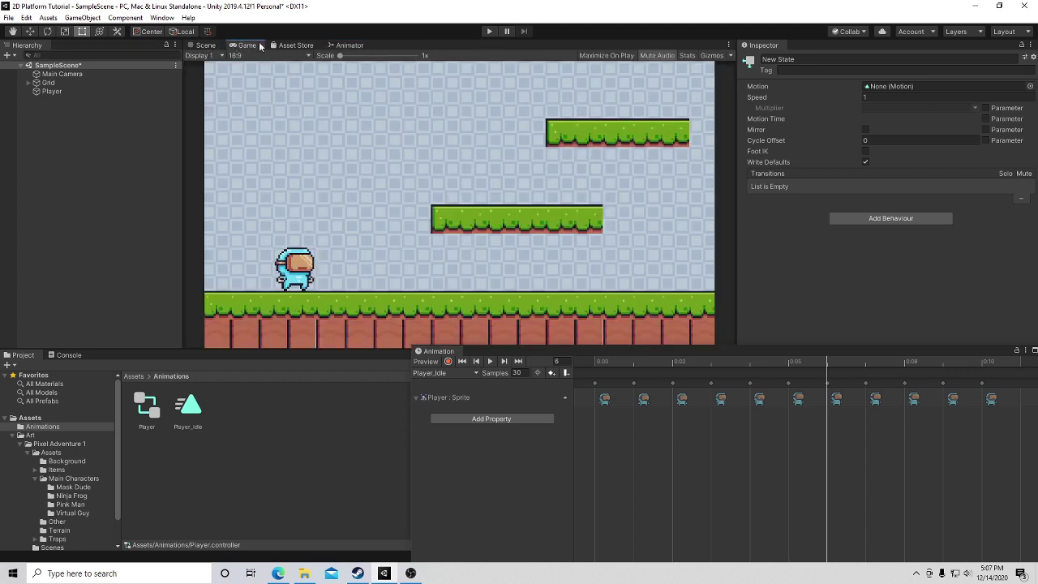
Run play mode, preview Player_Idle on the Player, check the Animator, then exit play mode.
{"action": "left_click", "coordinate": [489, 30]}
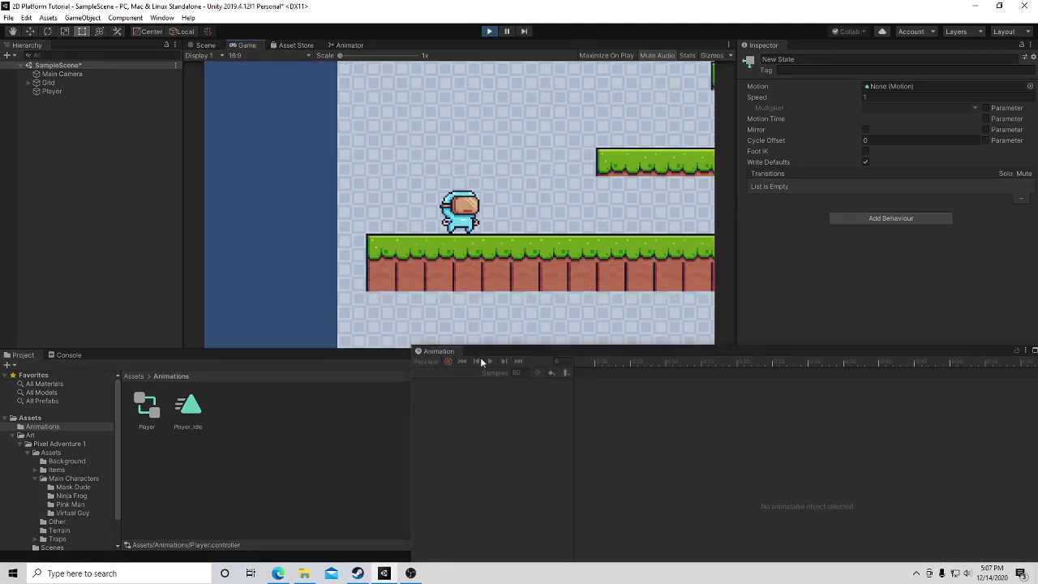
{"action": "left_click", "coordinate": [55, 92]}
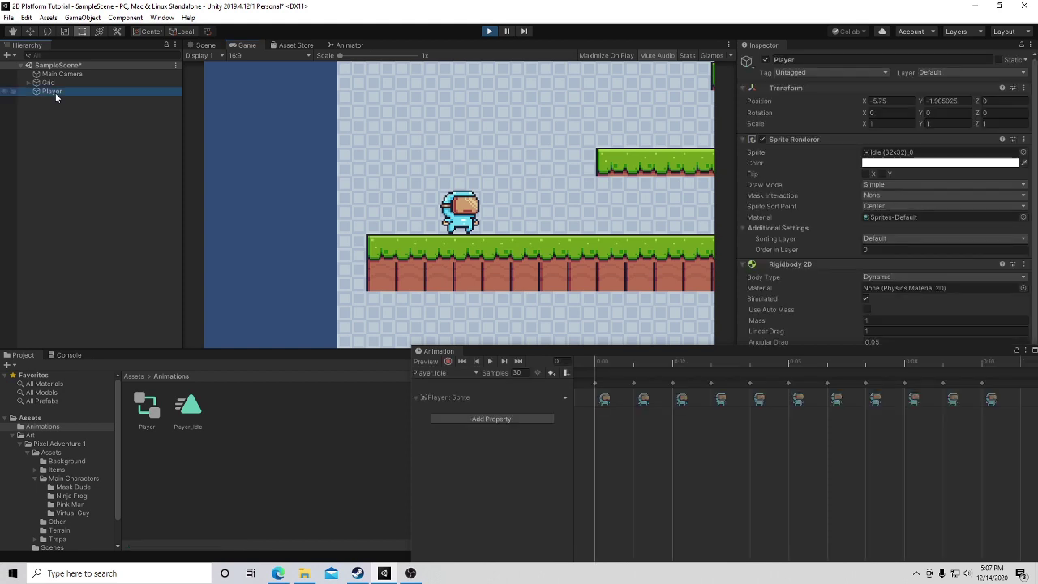
{"action": "left_click", "coordinate": [490, 362]}
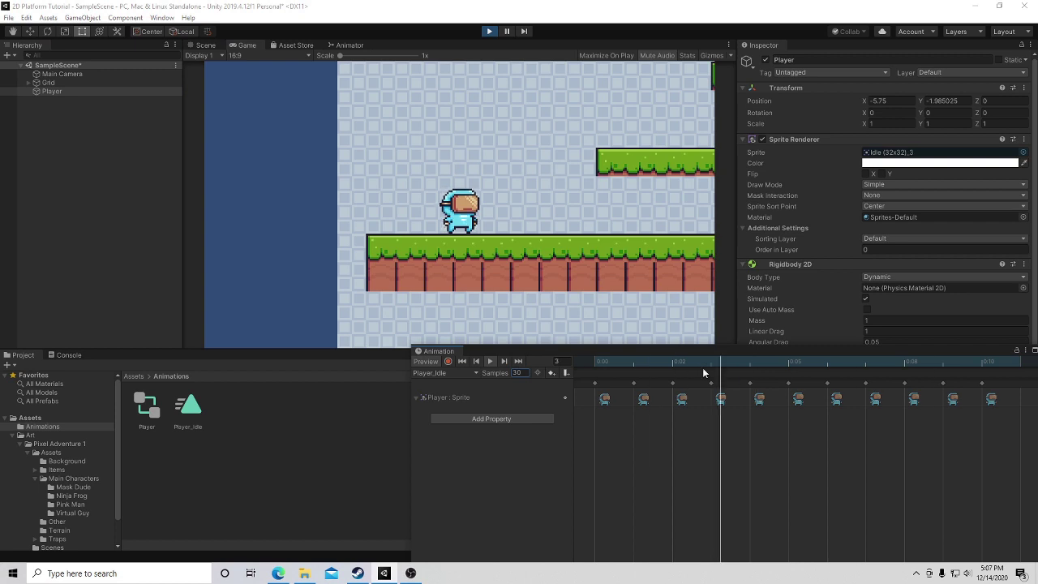
{"action": "left_click", "coordinate": [489, 362]}
{"action": "left_click", "coordinate": [349, 45]}
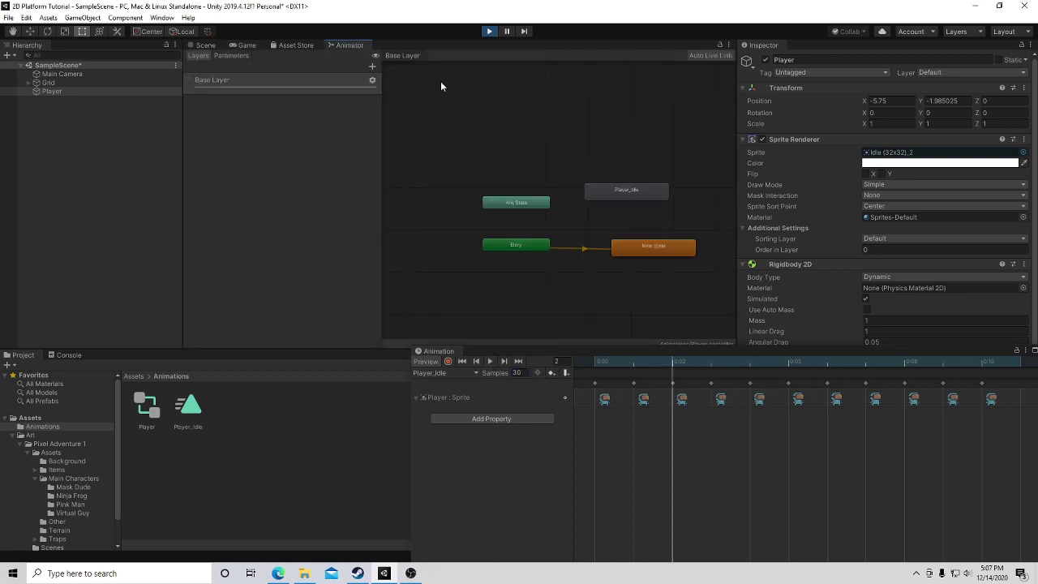
{"action": "left_click", "coordinate": [489, 31]}
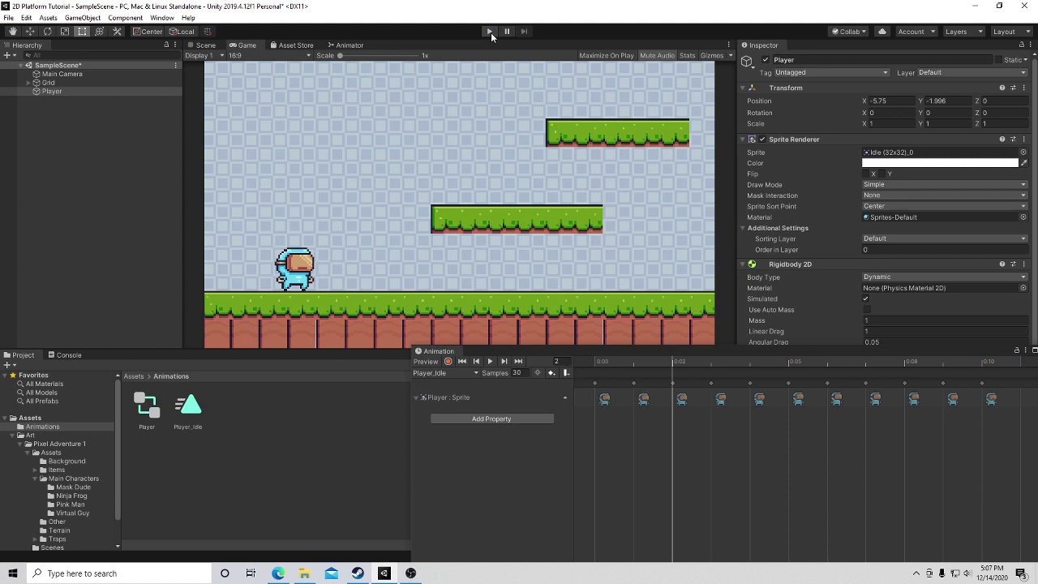
{"action": "left_click", "coordinate": [343, 47]}
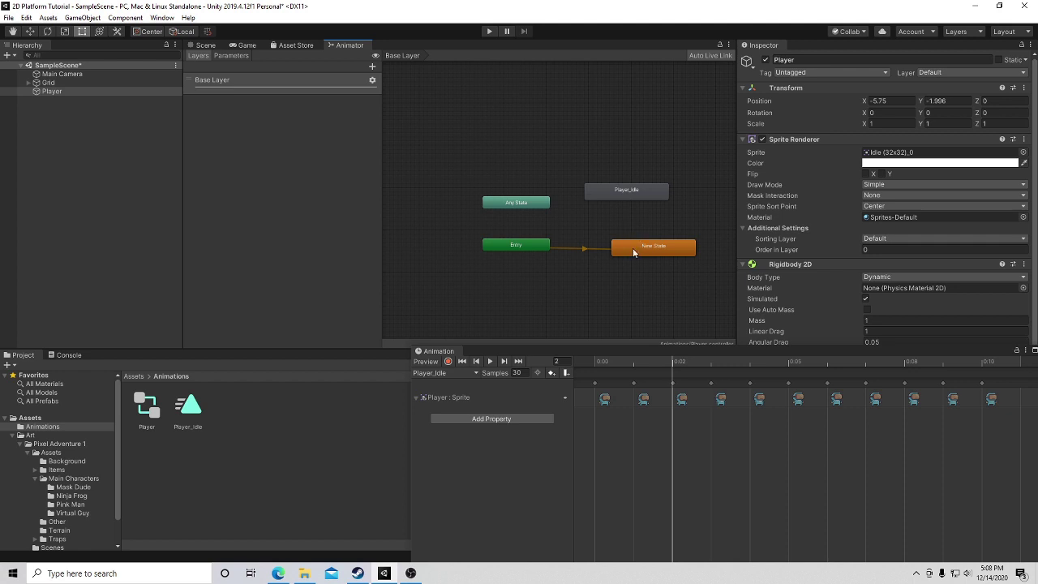
Make Player_Idle the default state, delete New State, and place Player_Idle beside Entry.
{"action": "right_click", "coordinate": [628, 191]}
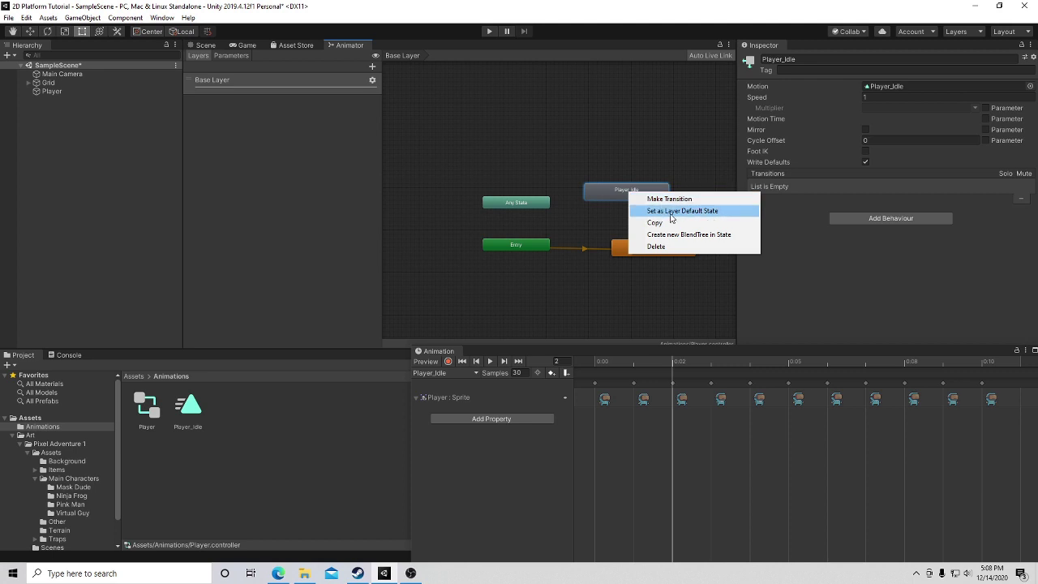
{"action": "left_click", "coordinate": [713, 211]}
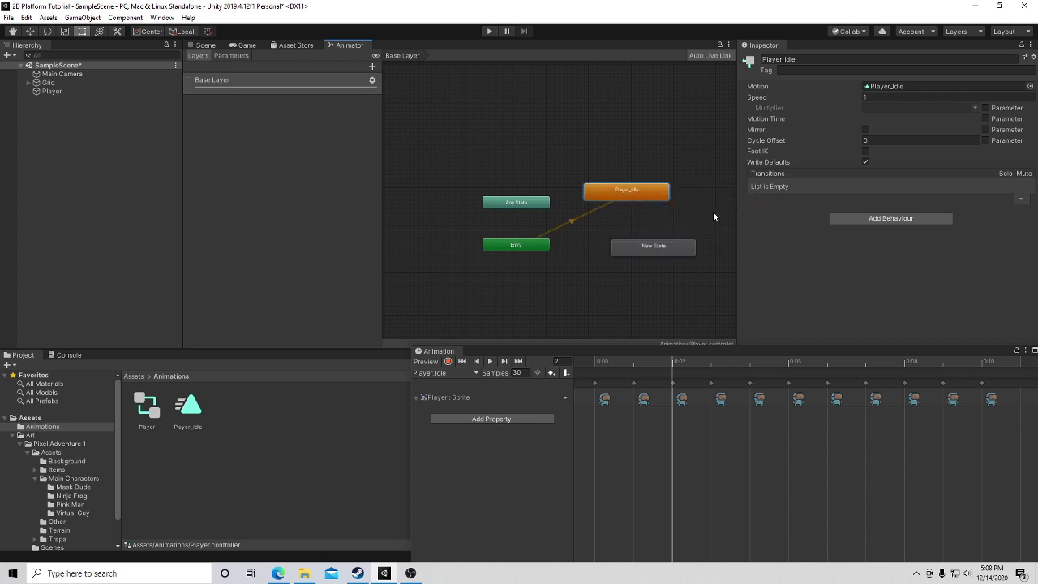
{"action": "right_click", "coordinate": [674, 247]}
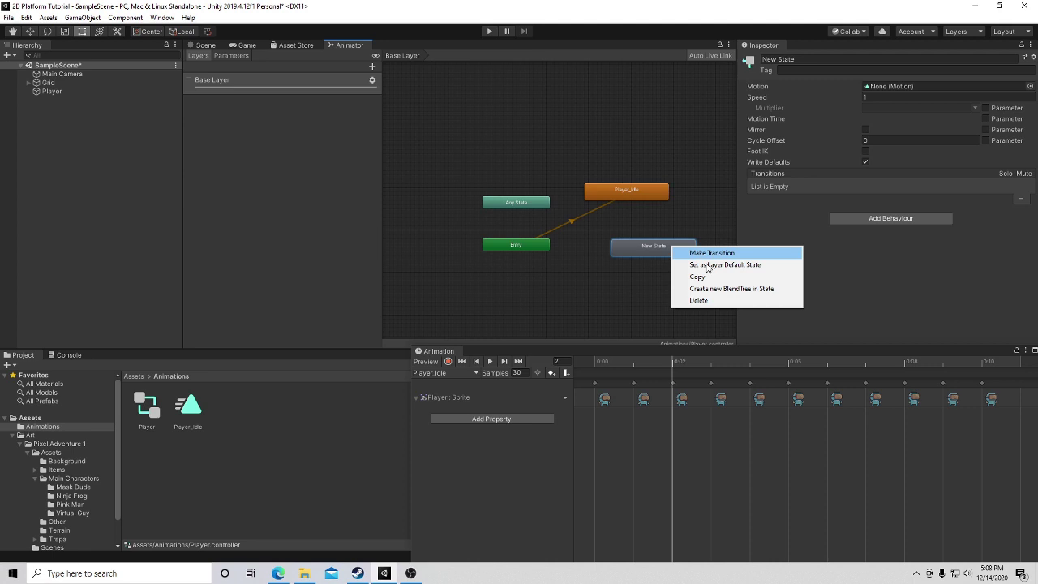
{"action": "left_click", "coordinate": [700, 300]}
{"action": "left_click_drag", "start_coordinate": [644, 192], "coordinate": [675, 250]}
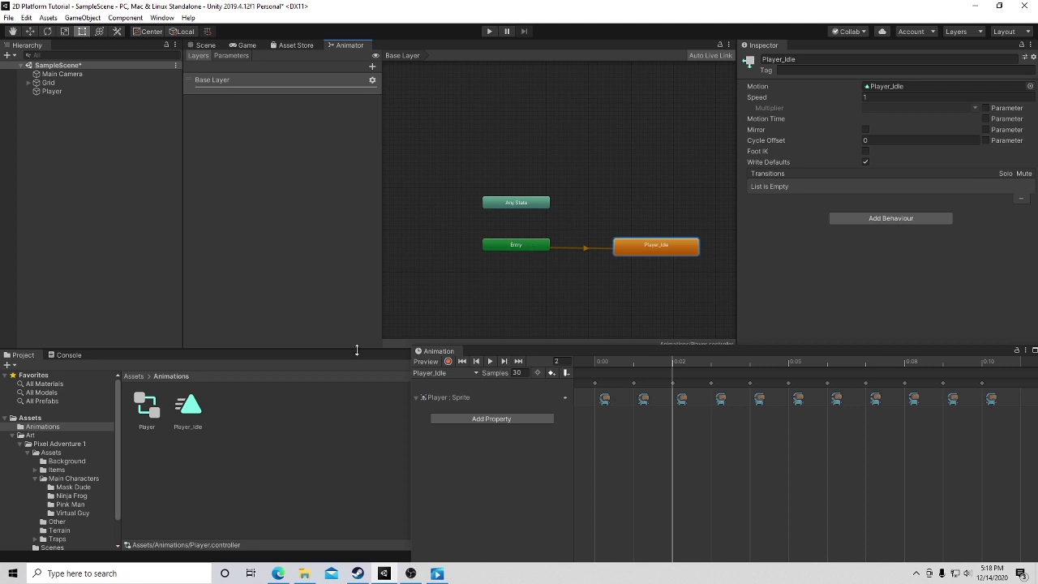
Open the Virtual Guy folder under Pixel Adventure 1 > Assets > Main Characters.
{"action": "left_click", "coordinate": [84, 513]}
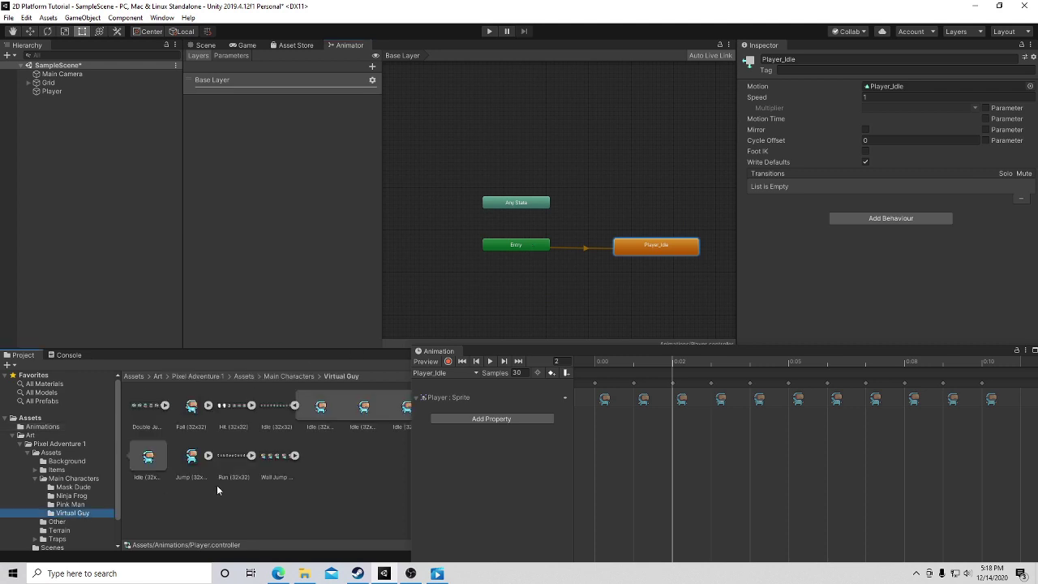